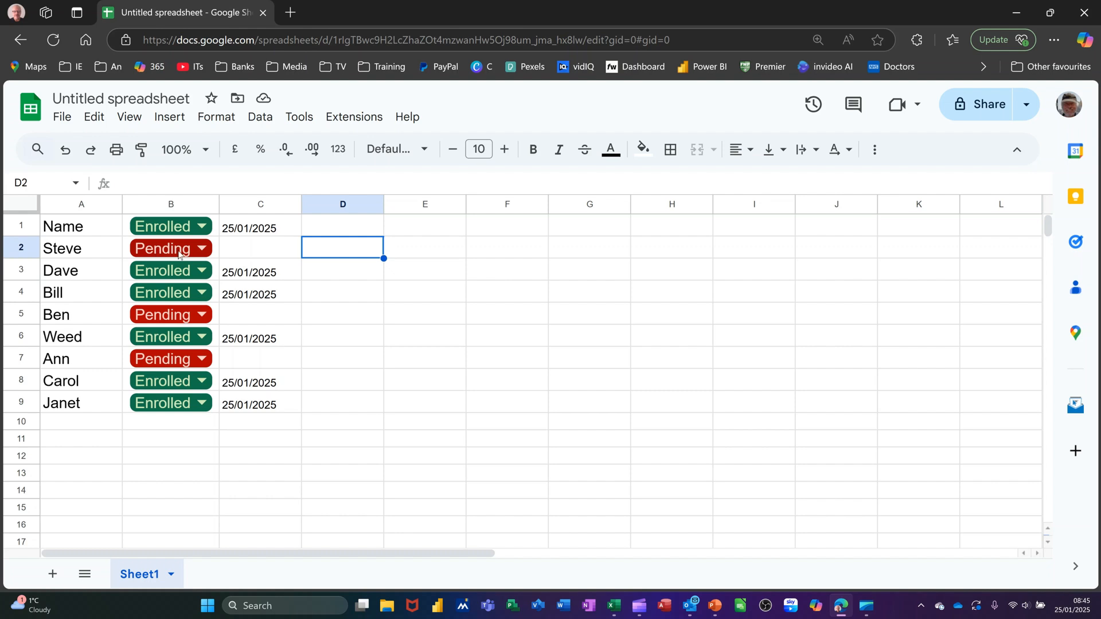
- Change the status in cells B2 and B5 to Enrolled
{"action": "left_click", "coordinate": [204, 252]}
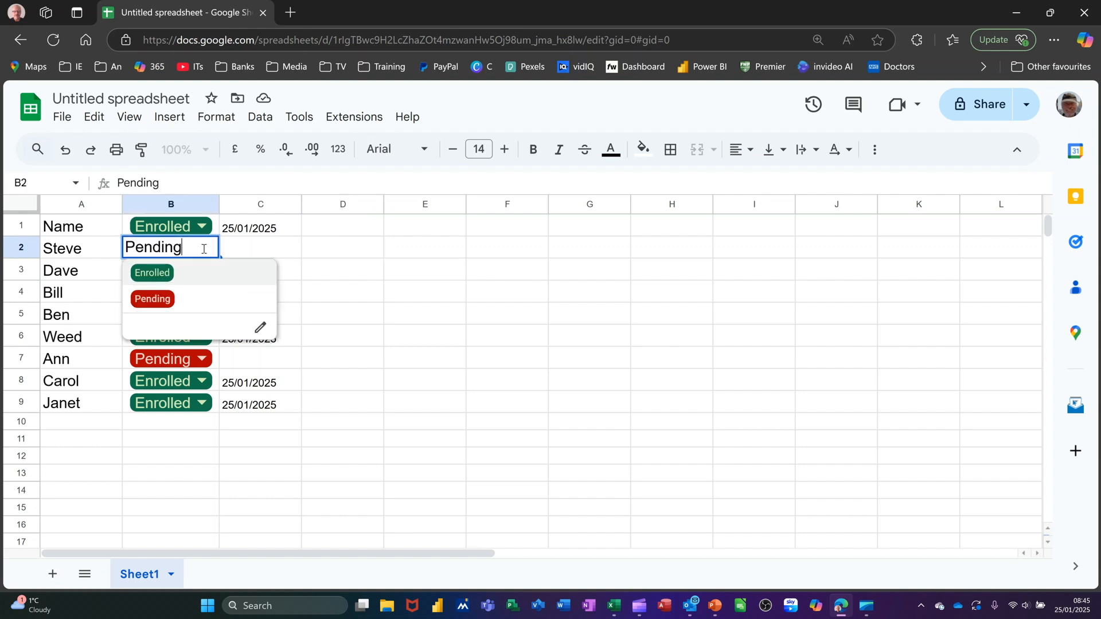
{"action": "left_click", "coordinate": [162, 278]}
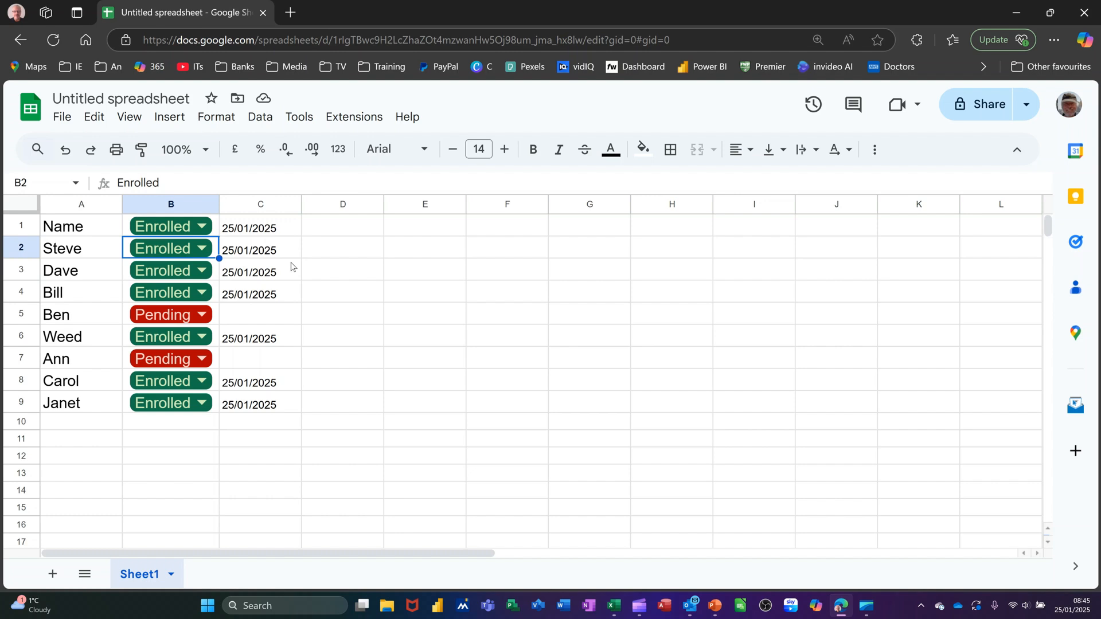
{"action": "left_click", "coordinate": [203, 316]}
{"action": "left_click", "coordinate": [187, 341]}
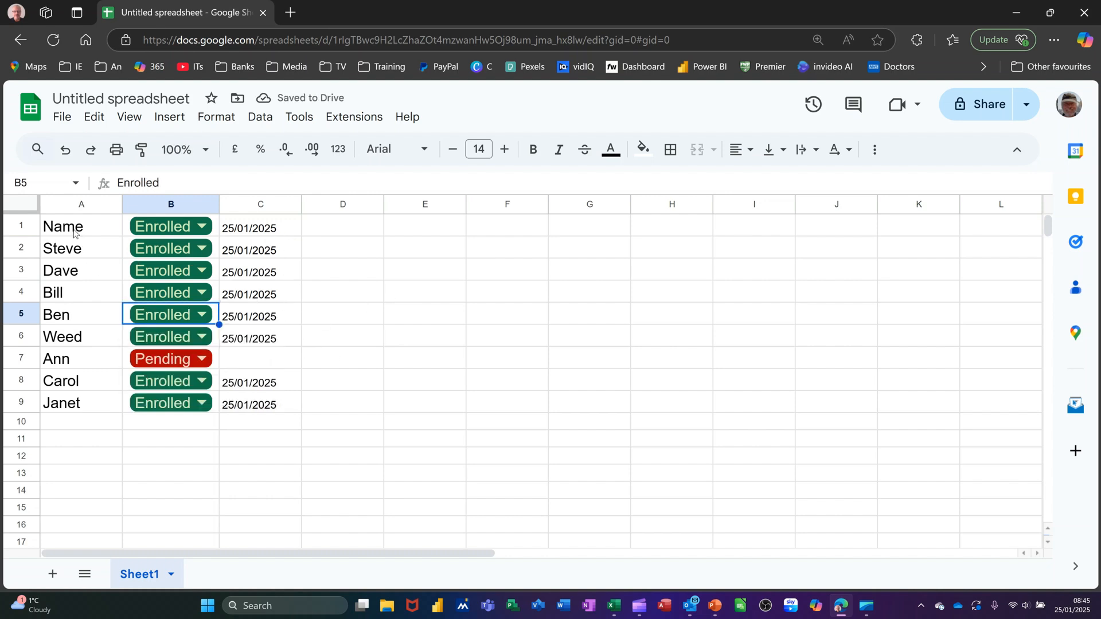
- Copy the name list in A1:A9 and paste it into column E starting at E1
{"action": "left_click_drag", "start_coordinate": [77, 231], "coordinate": [69, 402]}
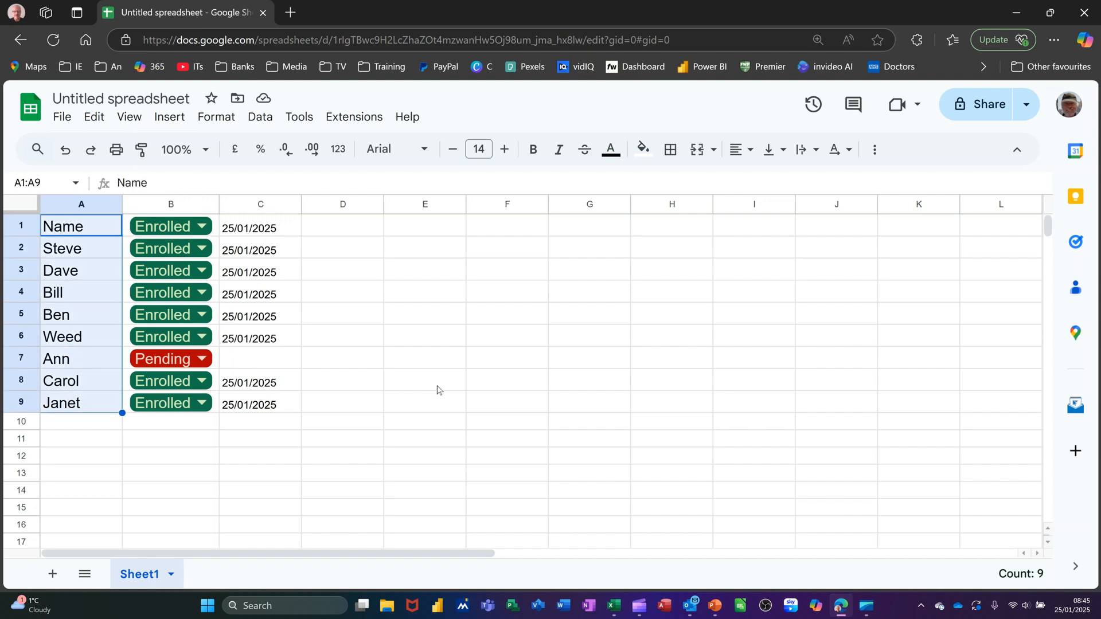
{"action": "key", "text": "ctrl+c"}
{"action": "left_click", "coordinate": [400, 229]}
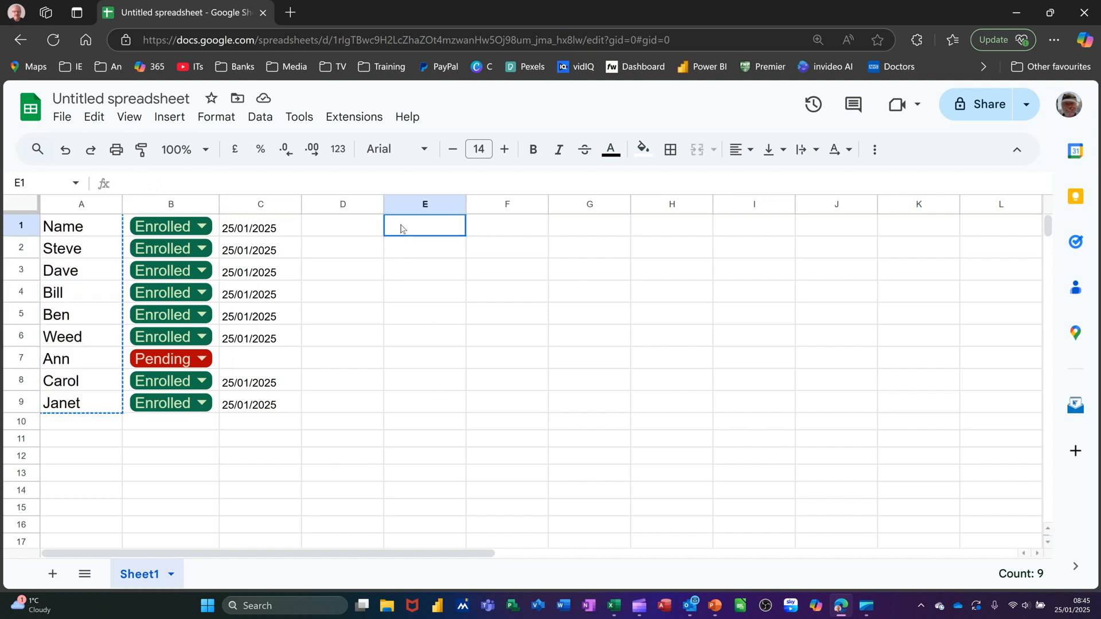
{"action": "key", "text": "ctrl+v"}
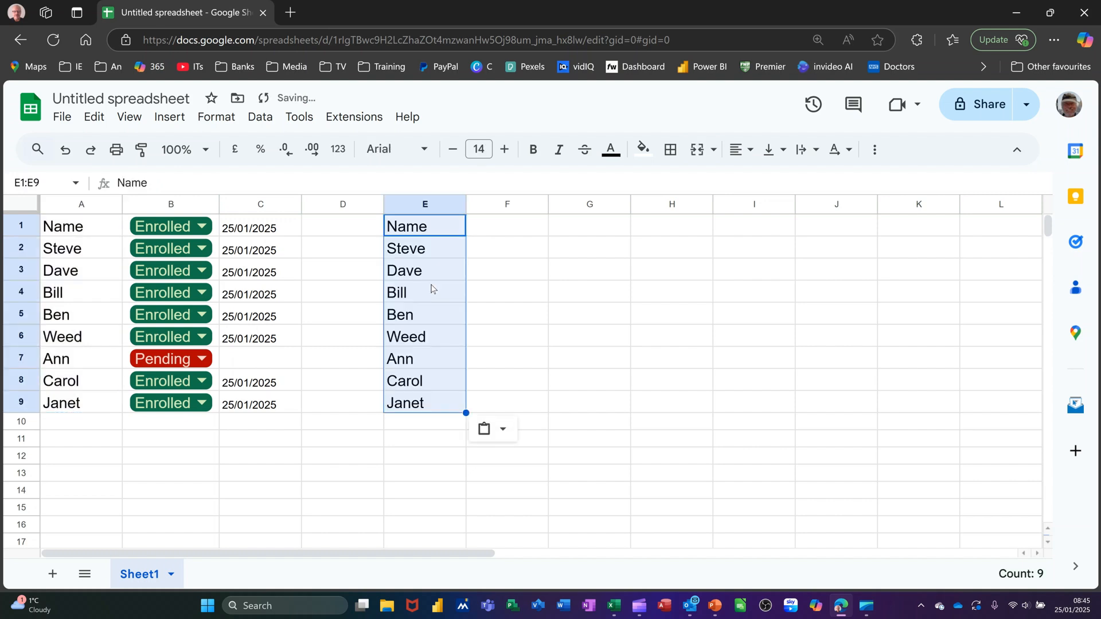
- Add a new drop-down data validation rule to the range F2:F9
{"action": "left_click", "coordinate": [494, 253]}
{"action": "left_click_drag", "start_coordinate": [507, 255], "coordinate": [511, 396]}
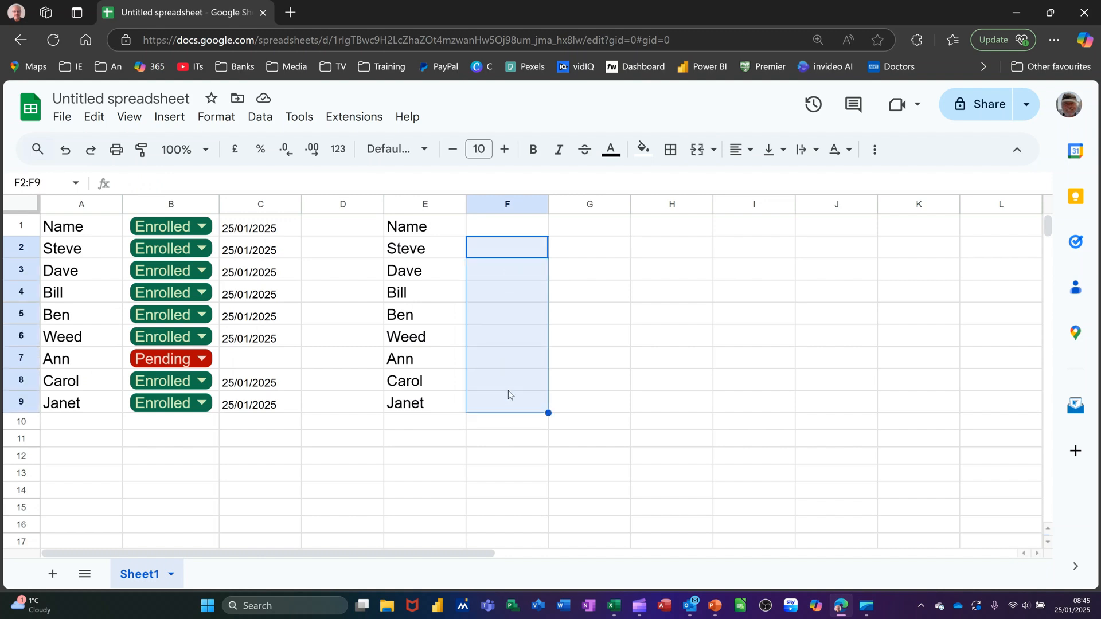
{"action": "left_click", "coordinate": [255, 122]}
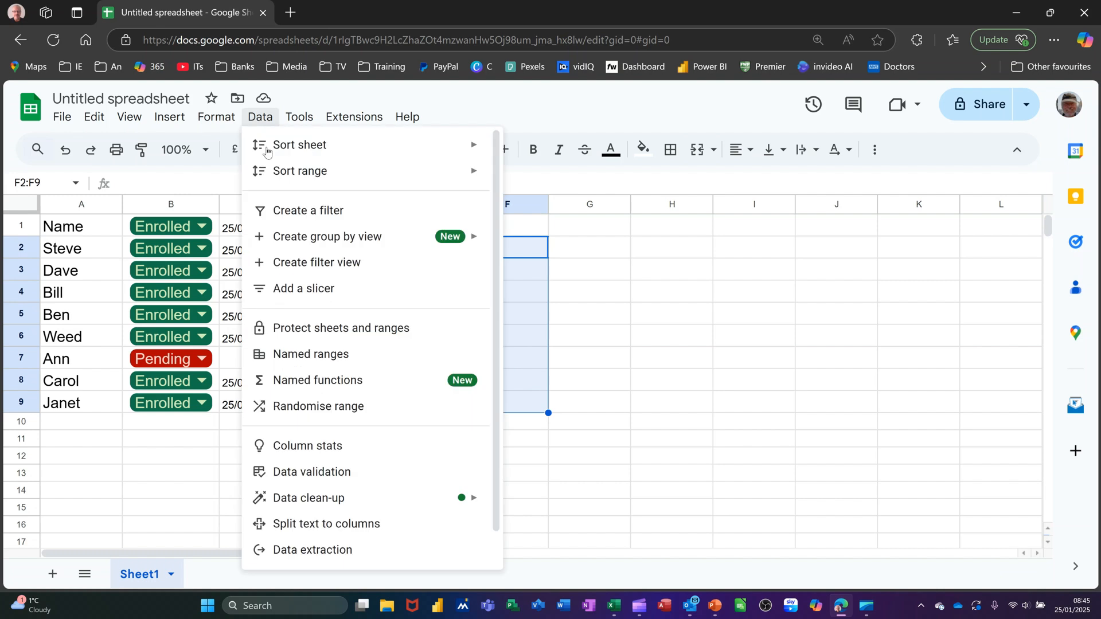
{"action": "left_click", "coordinate": [340, 473]}
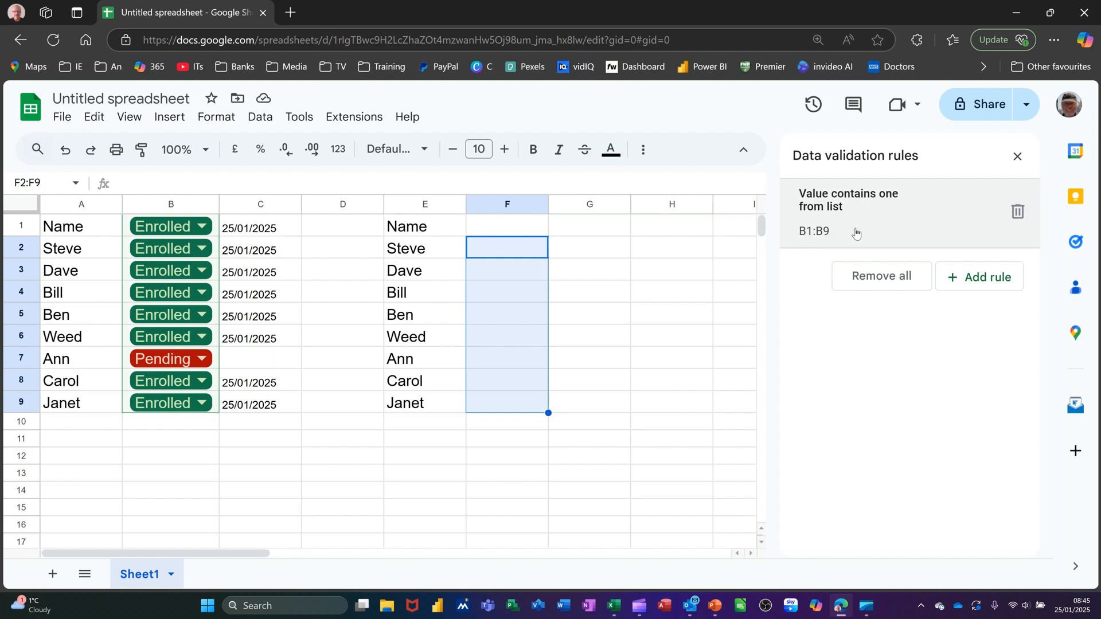
{"action": "left_click", "coordinate": [977, 279]}
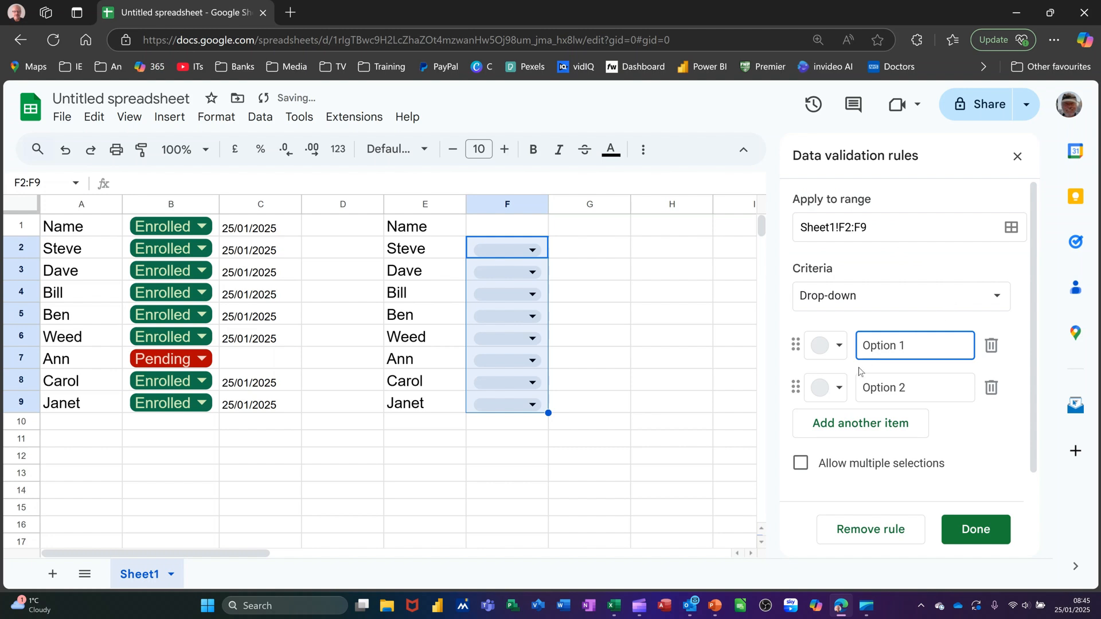
- Name the two drop-down options of the F2:F9 rule Enrolled and Pending
{"action": "left_click_drag", "start_coordinate": [919, 347], "coordinate": [861, 346]}
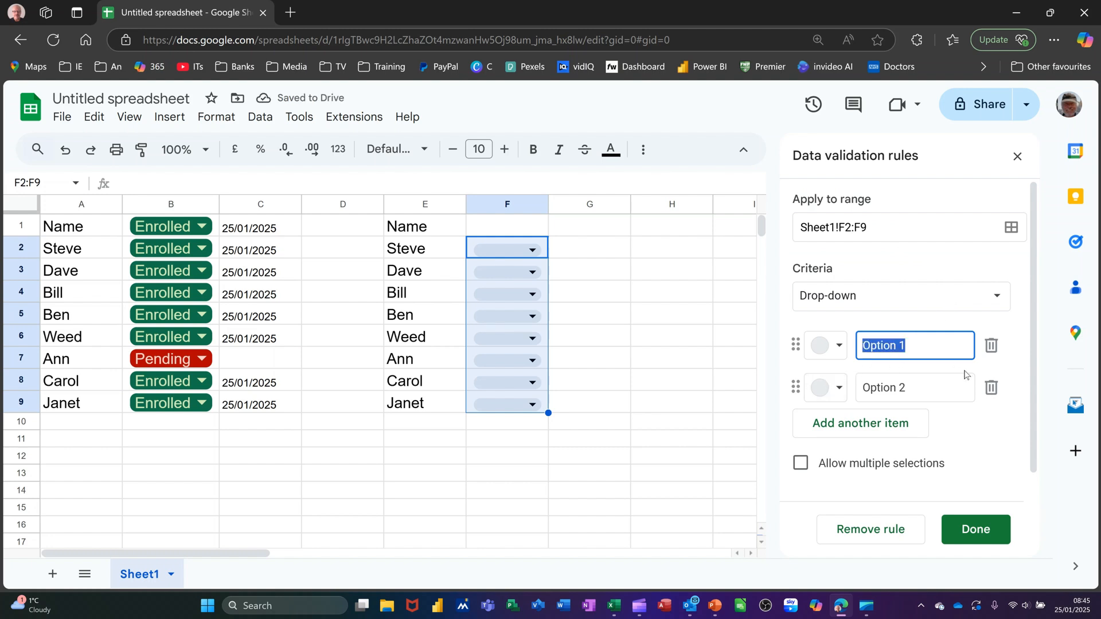
{"action": "type", "text": "Enr"}
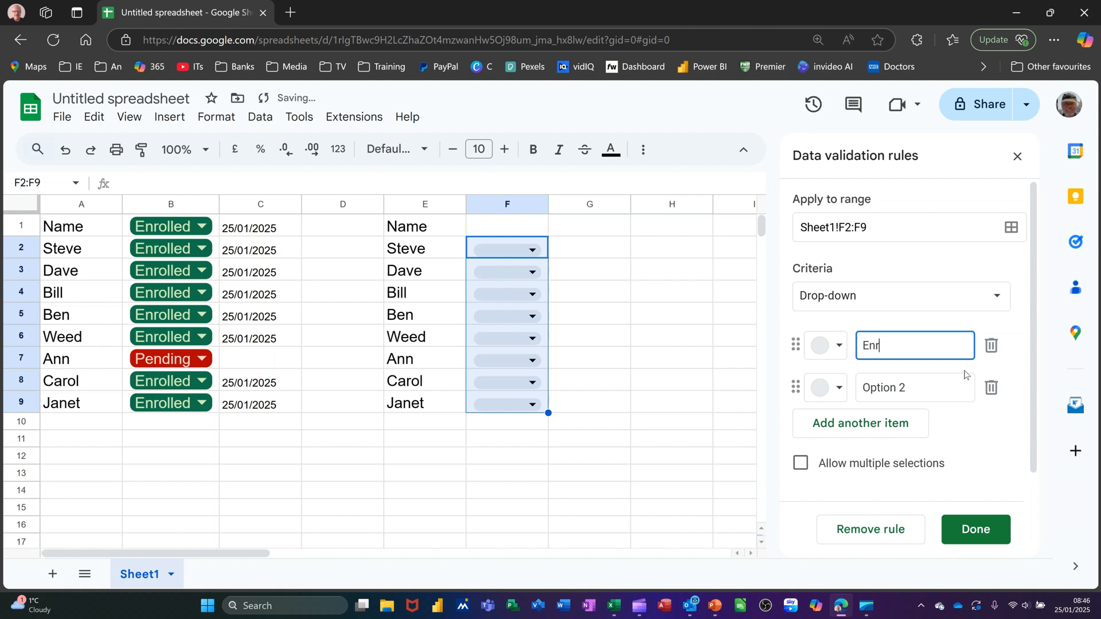
{"action": "type", "text": "olled"}
{"action": "left_click", "coordinate": [912, 396]}
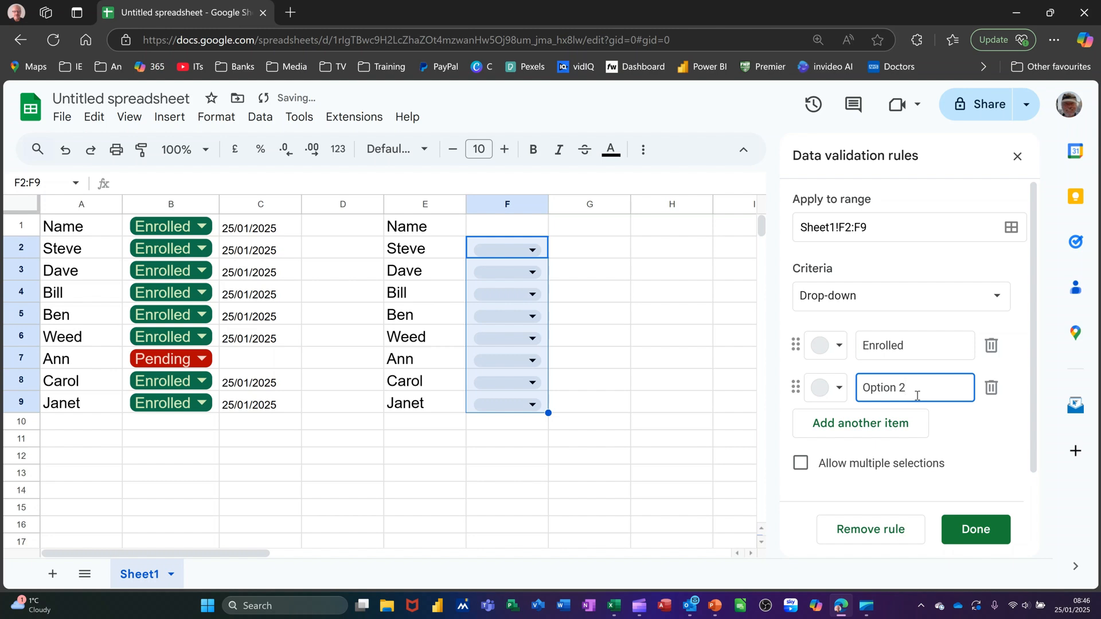
{"action": "left_click_drag", "start_coordinate": [912, 396], "coordinate": [860, 390]}
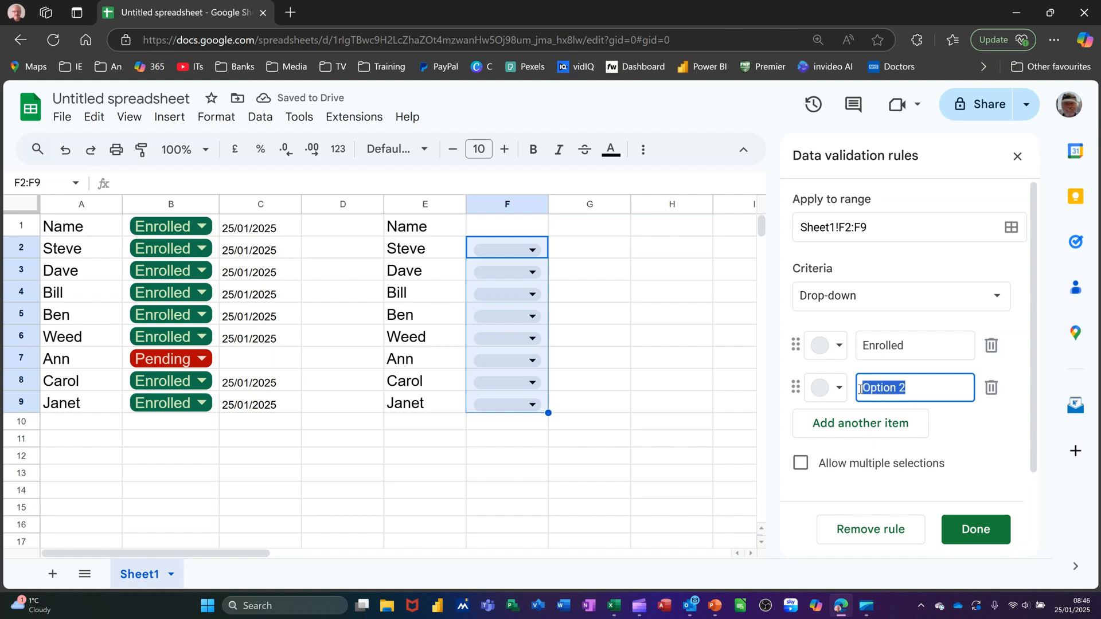
{"action": "type", "text": "Pe"}
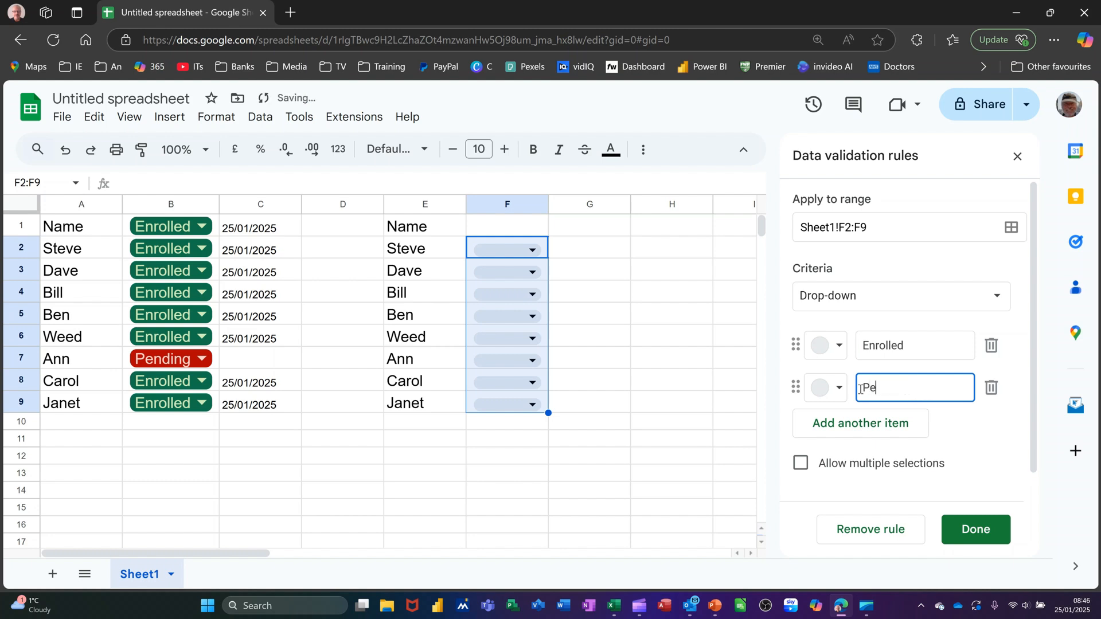
{"action": "type", "text": "nding"}
- Colour the Enrolled option dark green and the Pending option dark red, and save the validation rule
{"action": "left_click", "coordinate": [818, 346]}
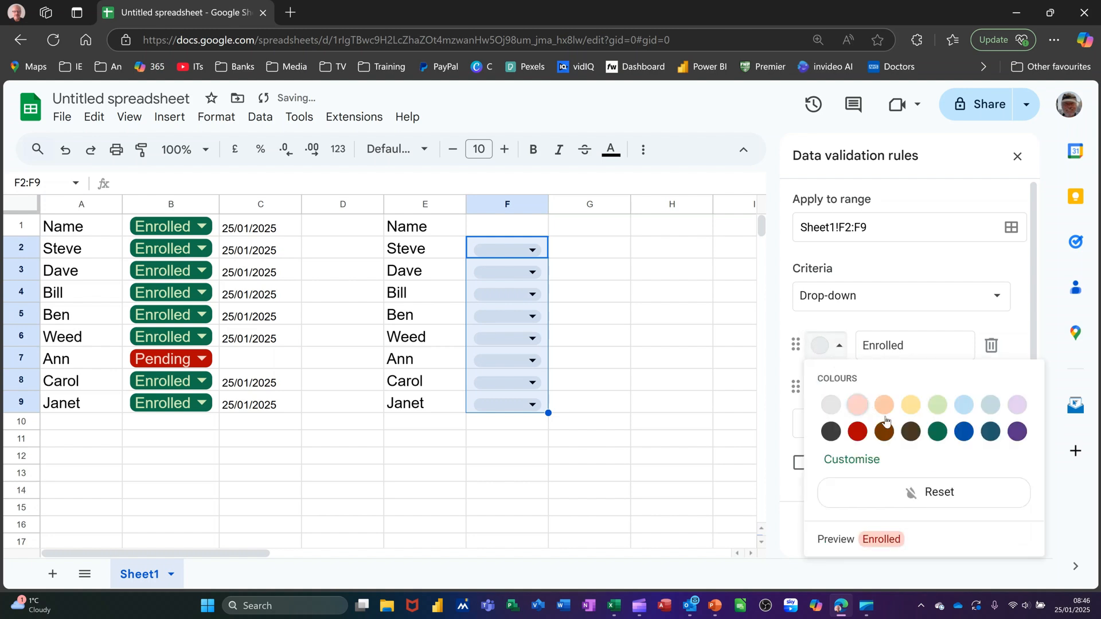
{"action": "left_click", "coordinate": [937, 431]}
{"action": "left_click", "coordinate": [822, 390]}
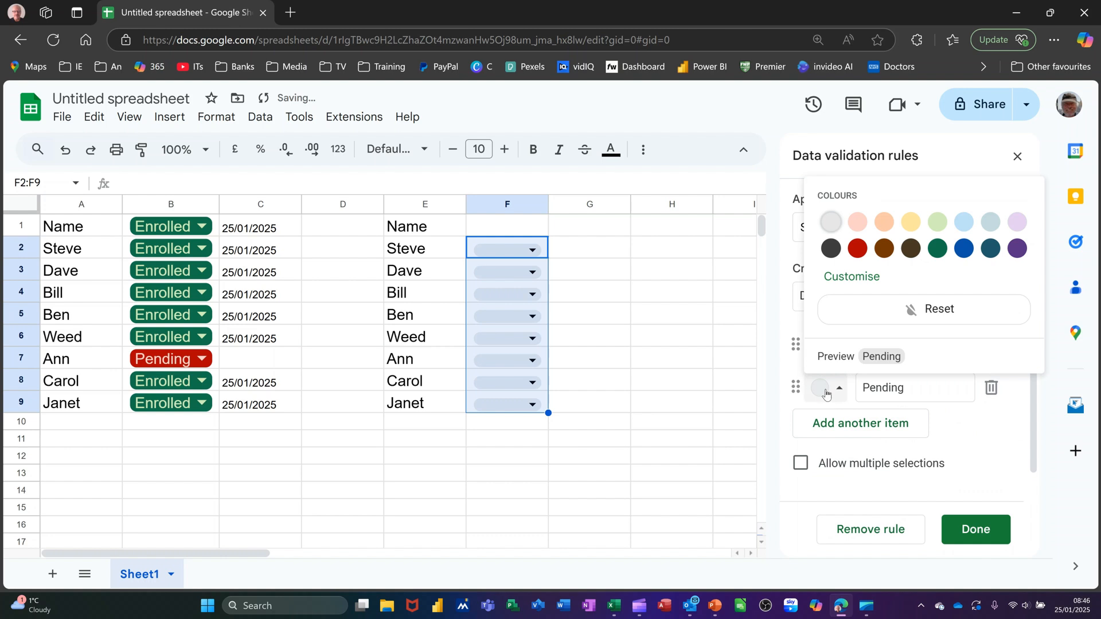
{"action": "left_click", "coordinate": [857, 248]}
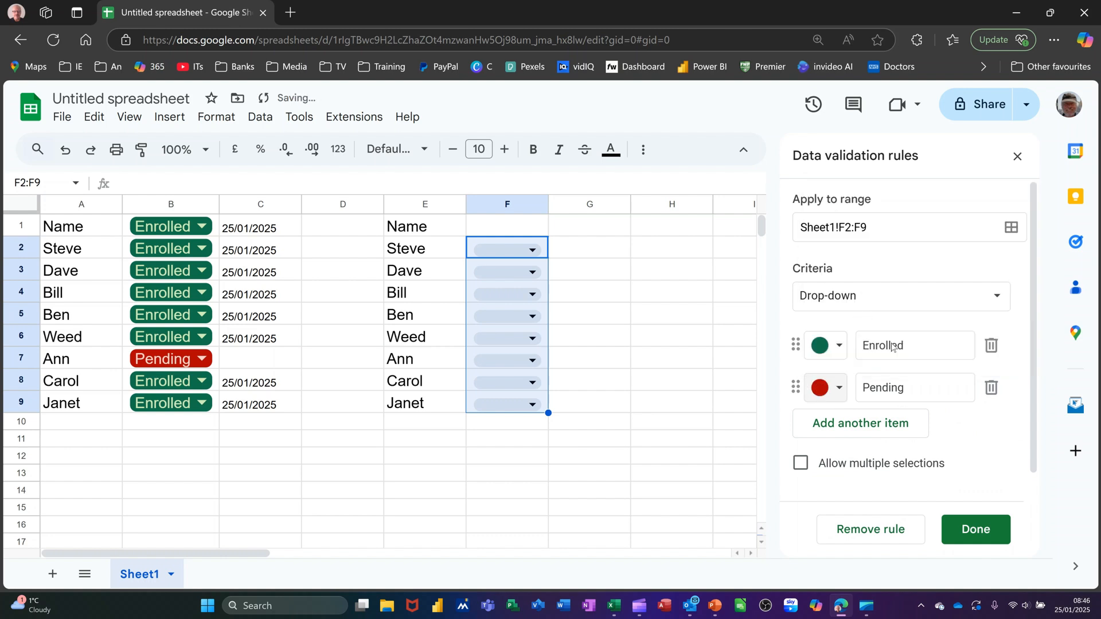
{"action": "left_click", "coordinate": [962, 528]}
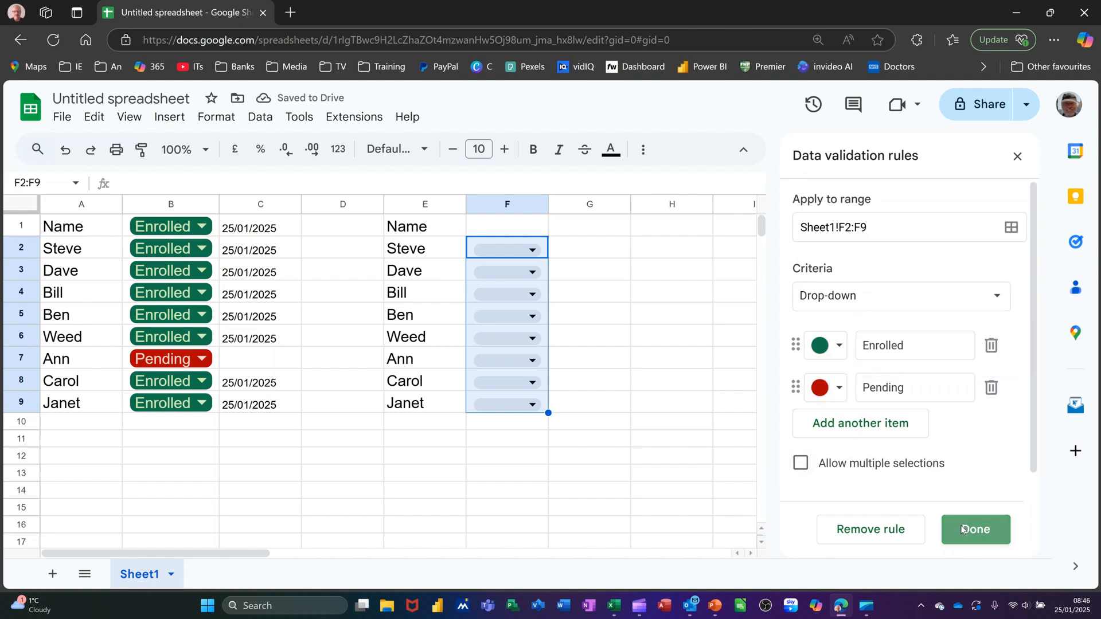
- Set the status in F2 and F3 to Enrolled and in F4 to Pending
{"action": "left_click", "coordinate": [531, 249]}
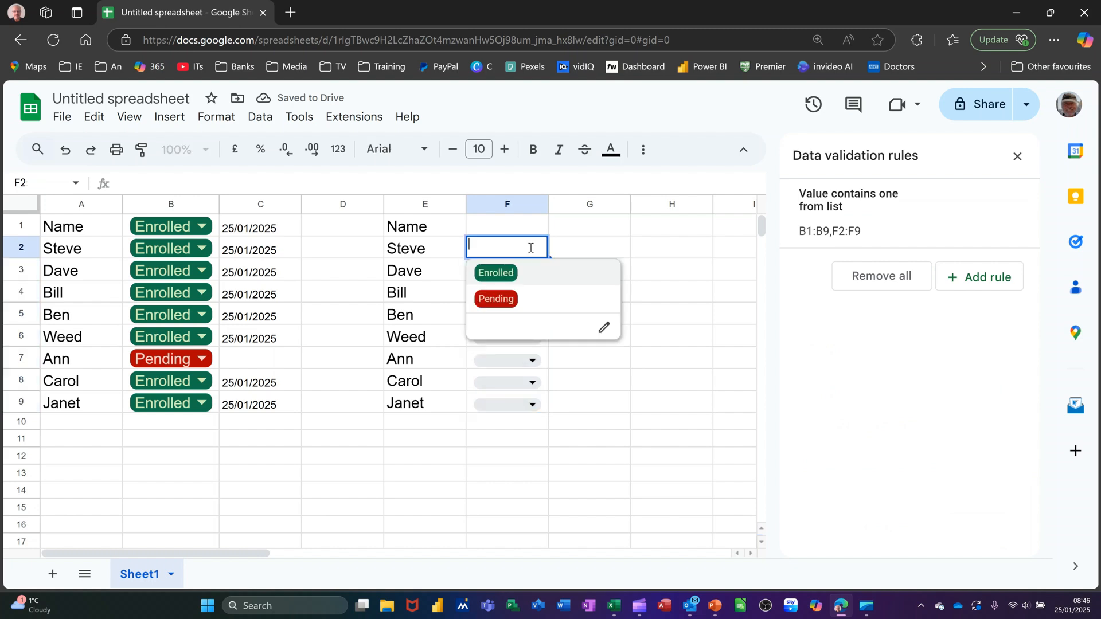
{"action": "left_click", "coordinate": [504, 277]}
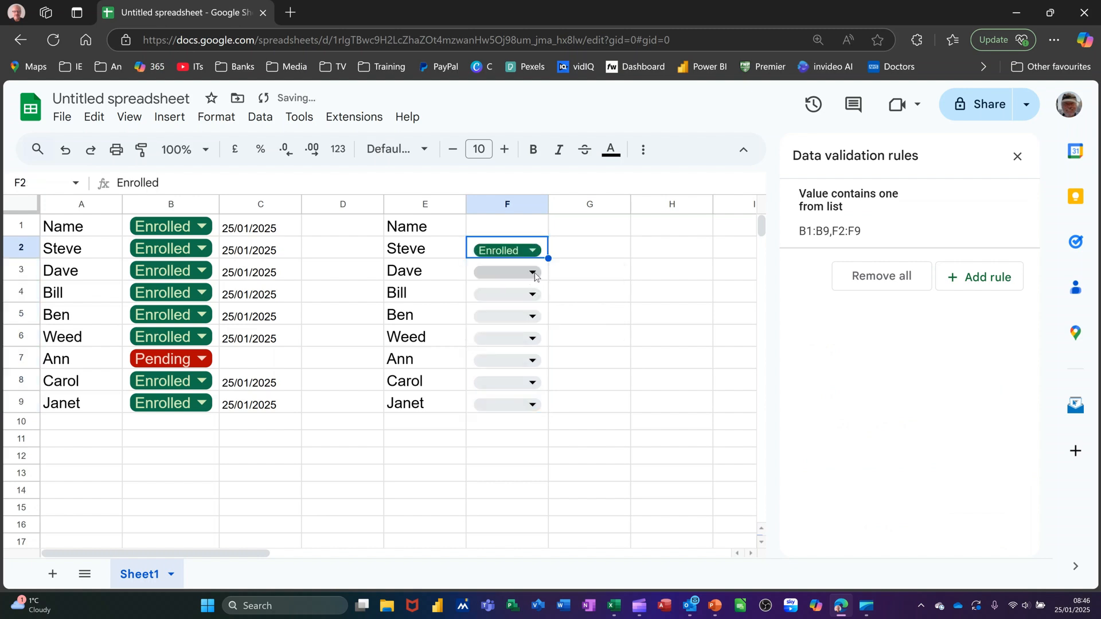
{"action": "left_click", "coordinate": [533, 273]}
{"action": "left_click", "coordinate": [509, 295]}
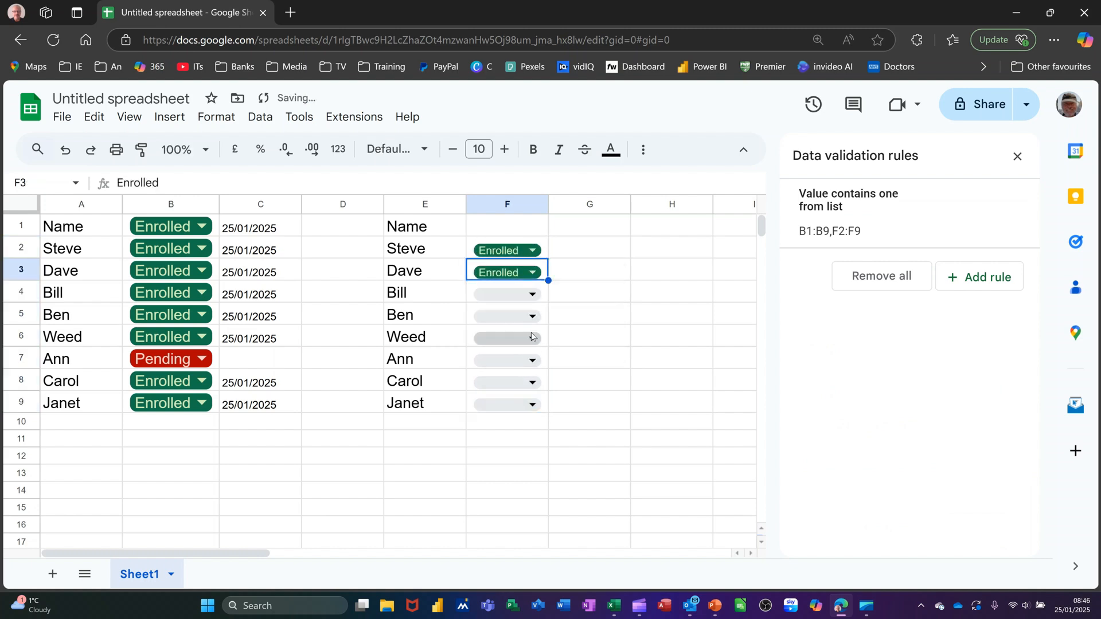
{"action": "left_click", "coordinate": [533, 295]}
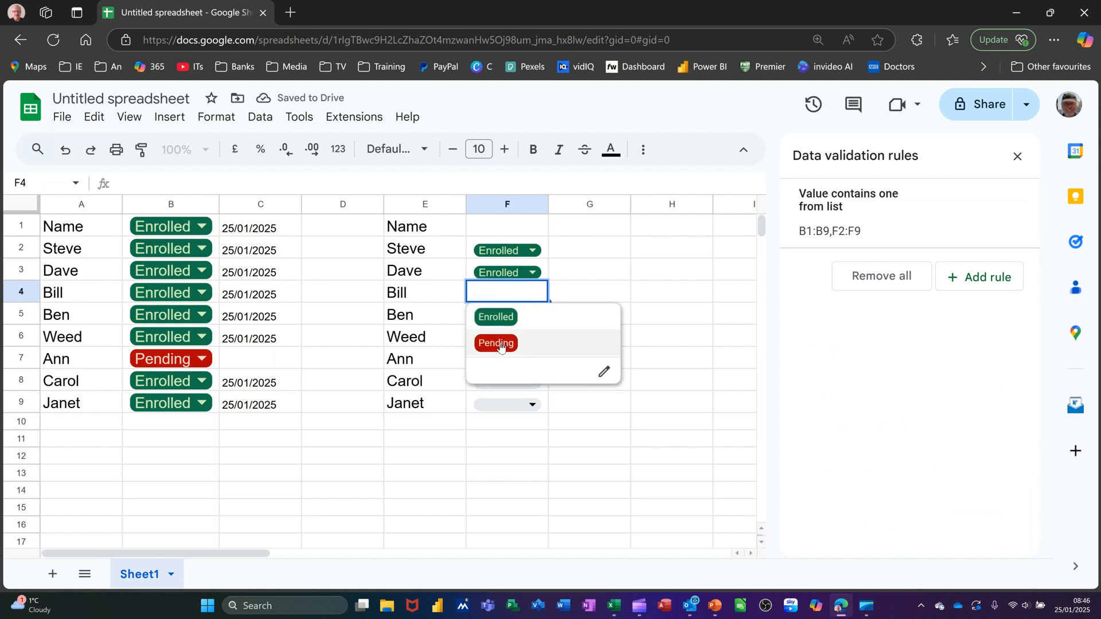
{"action": "left_click", "coordinate": [500, 347]}
- Set the status in F8 to Pending and in F7 to Enrolled, and close the data validation rules
{"action": "left_click", "coordinate": [530, 382]}
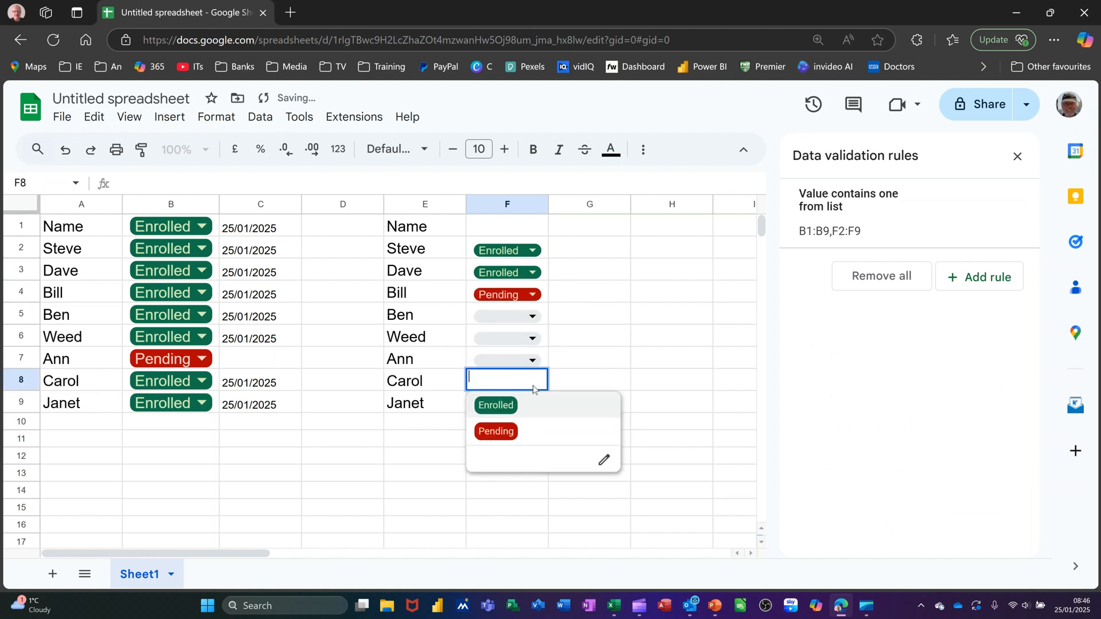
{"action": "left_click", "coordinate": [514, 427]}
{"action": "left_click", "coordinate": [516, 367]}
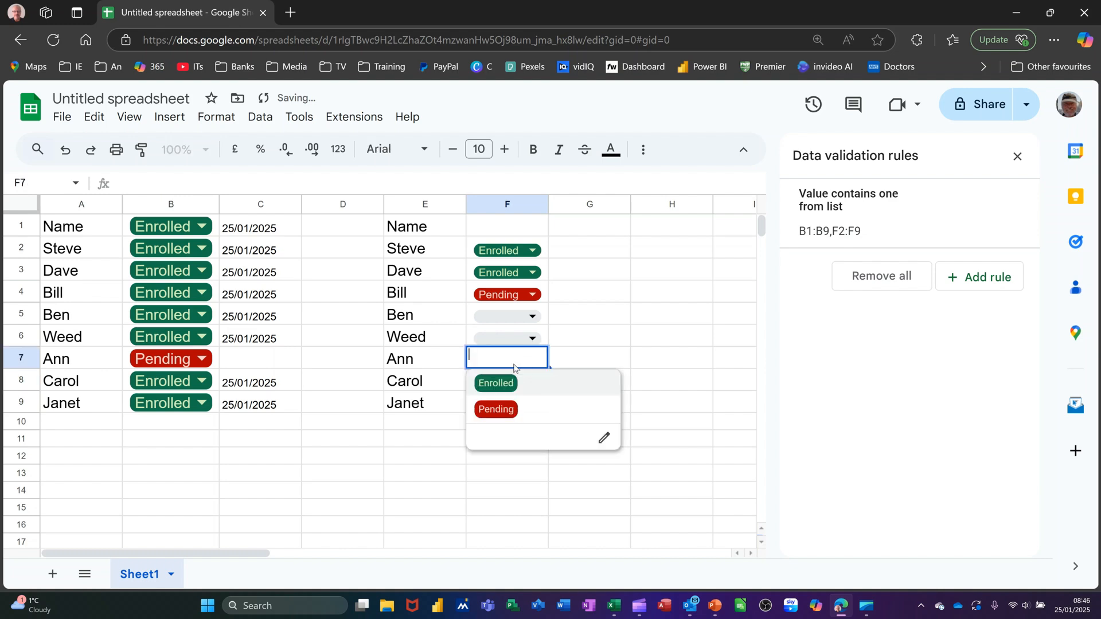
{"action": "left_click", "coordinate": [496, 385]}
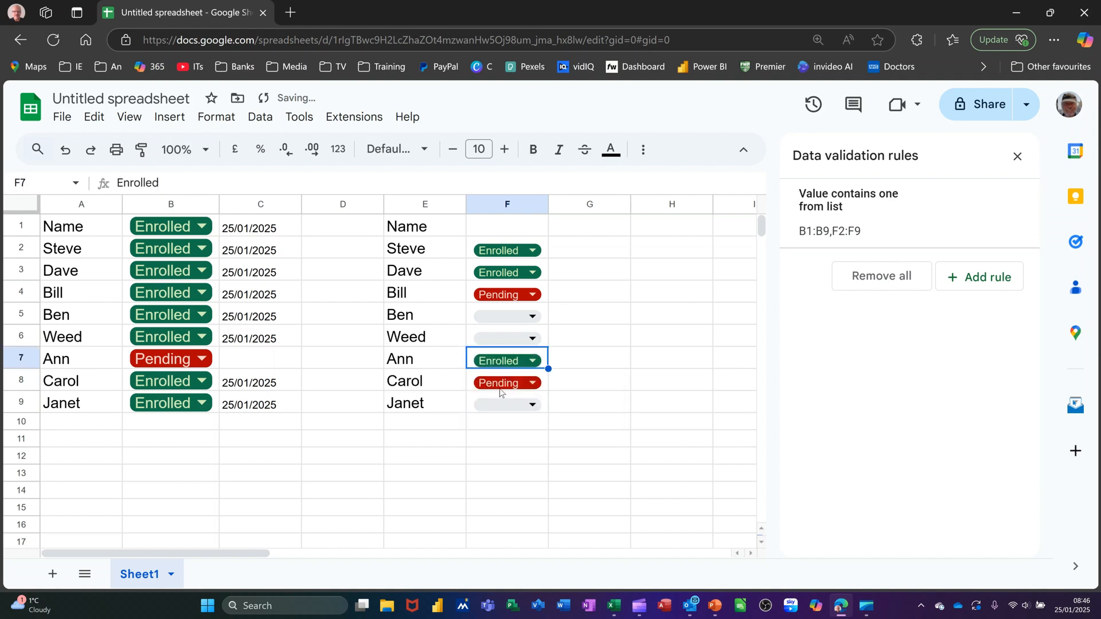
{"action": "left_click", "coordinate": [570, 250]}
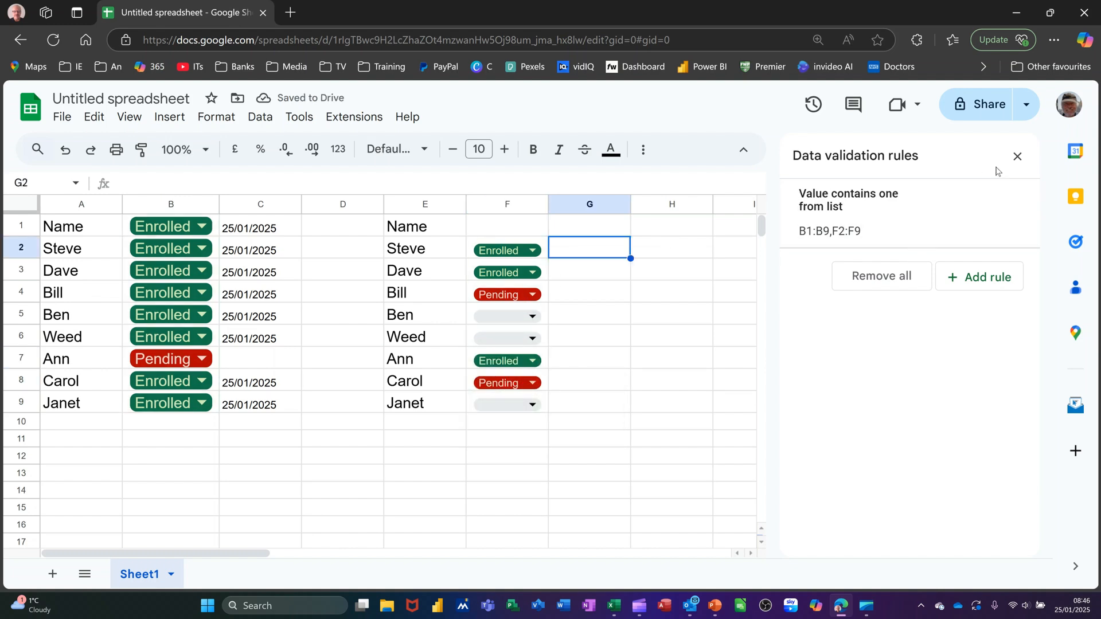
{"action": "left_click", "coordinate": [1017, 156]}
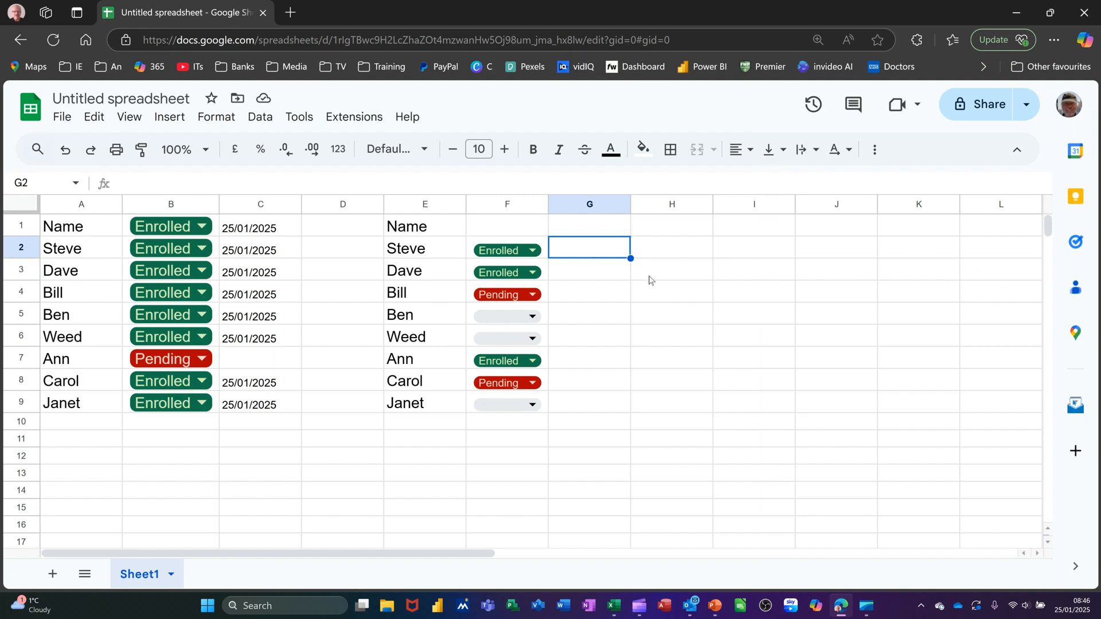
- Try the formula =today() in cell I2 and clear the cell again
{"action": "left_click", "coordinate": [745, 254]}
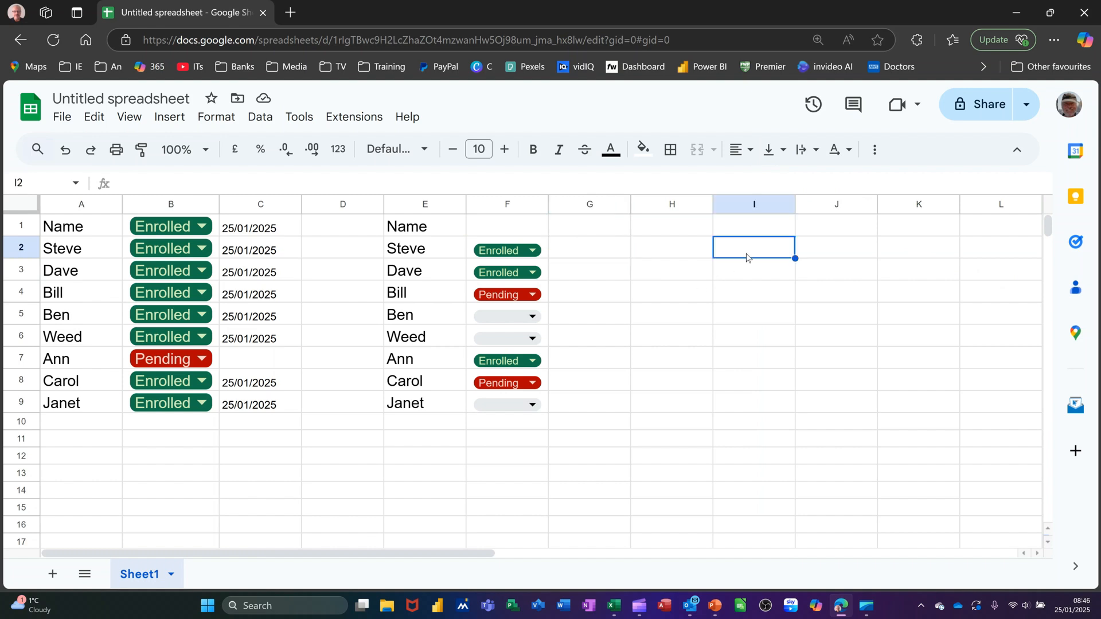
{"action": "type", "text": "=toda"}
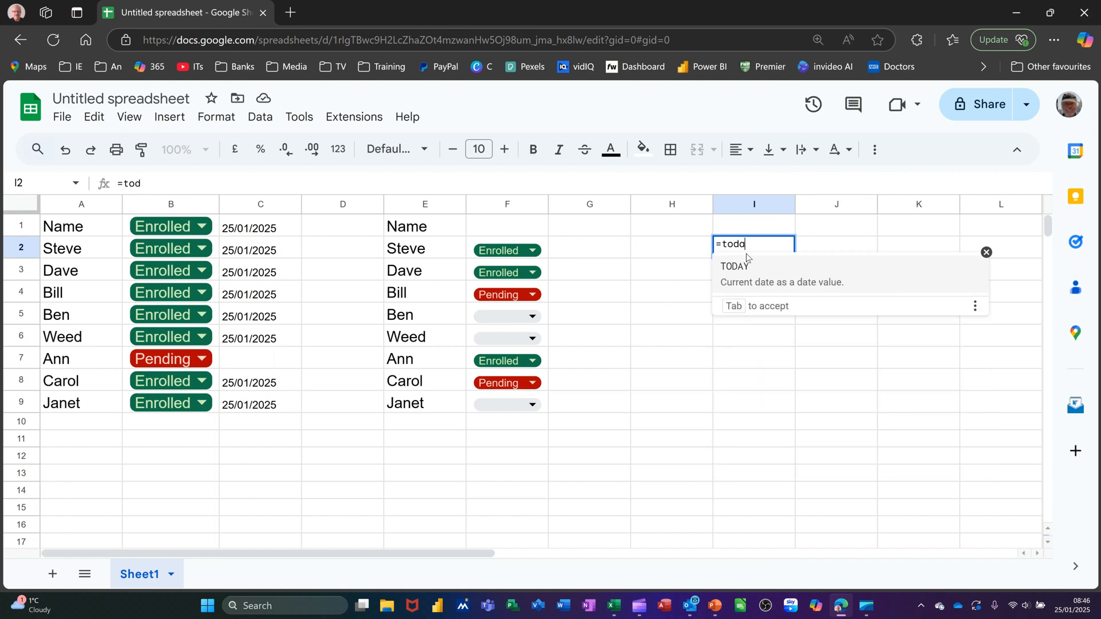
{"action": "type", "text": "y()"}
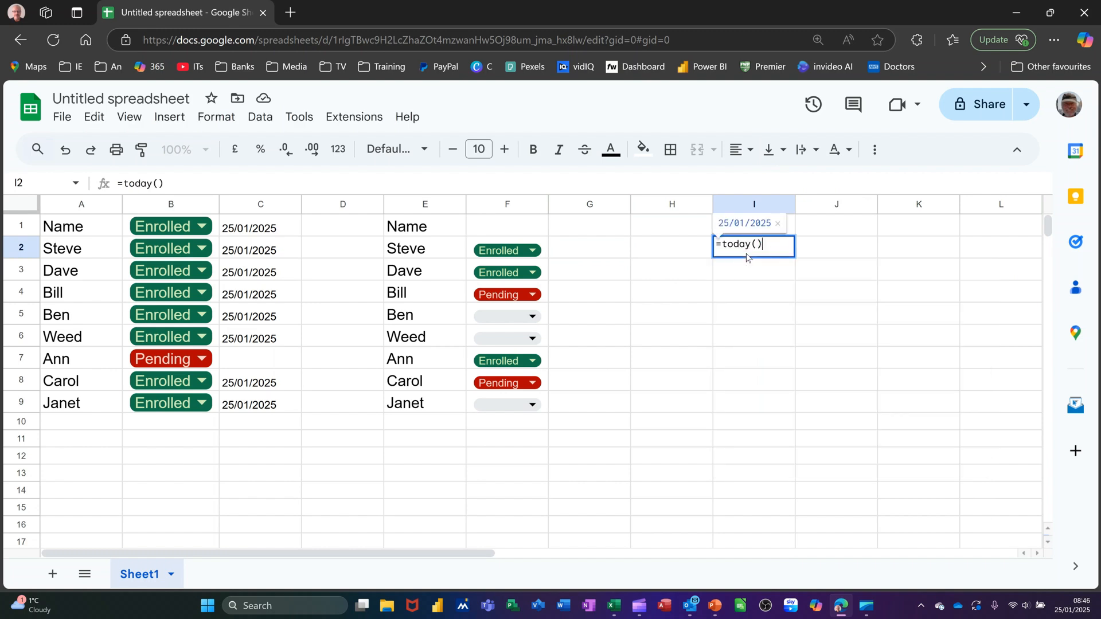
{"action": "key", "text": "Return"}
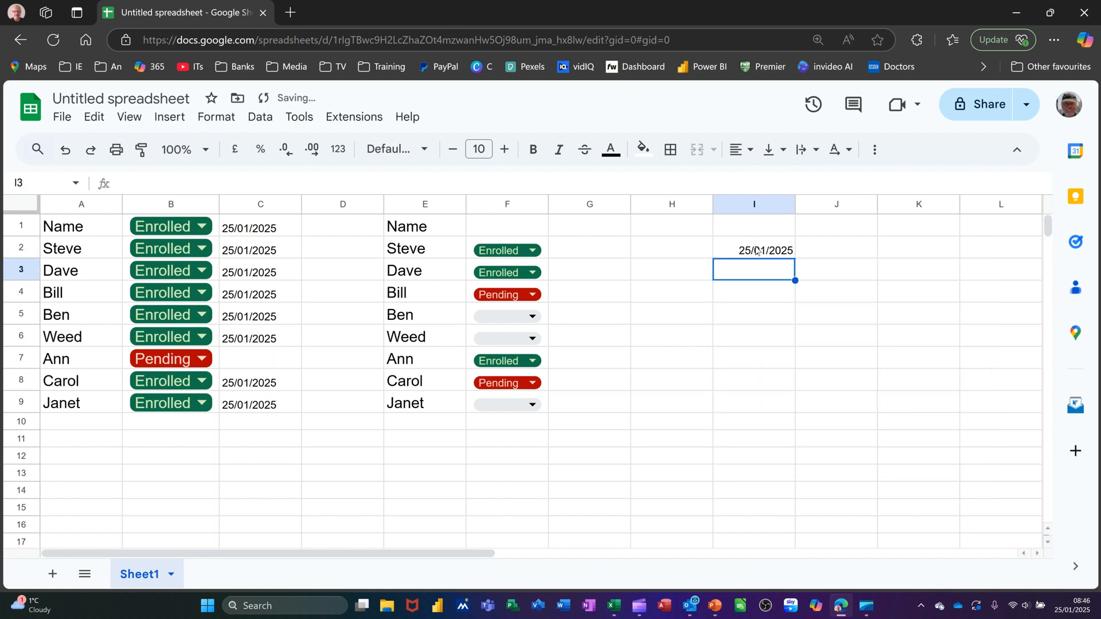
{"action": "left_click", "coordinate": [755, 249]}
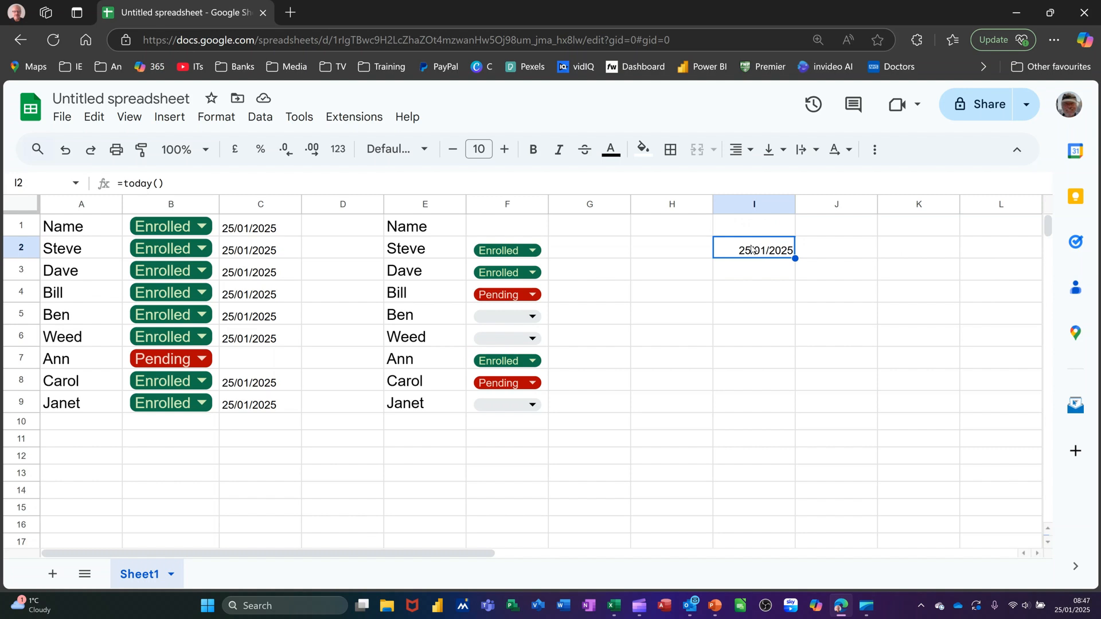
{"action": "key", "text": "Delete"}
- Start an IF formula in G2 that tests whether F2="Enrolled"
{"action": "left_click", "coordinate": [587, 251]}
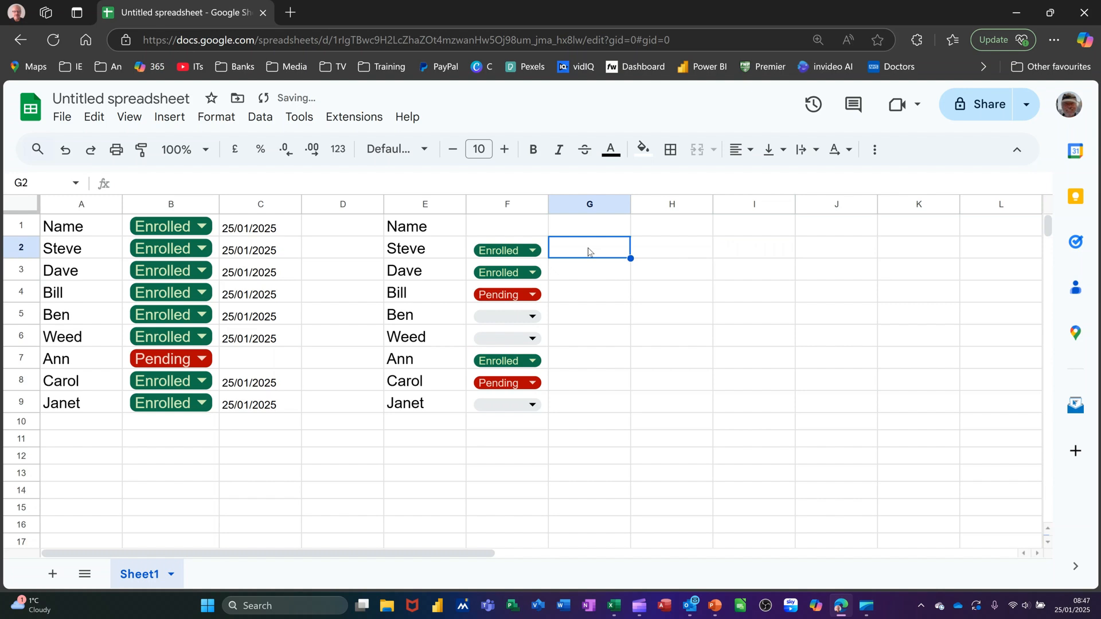
{"action": "type", "text": "="}
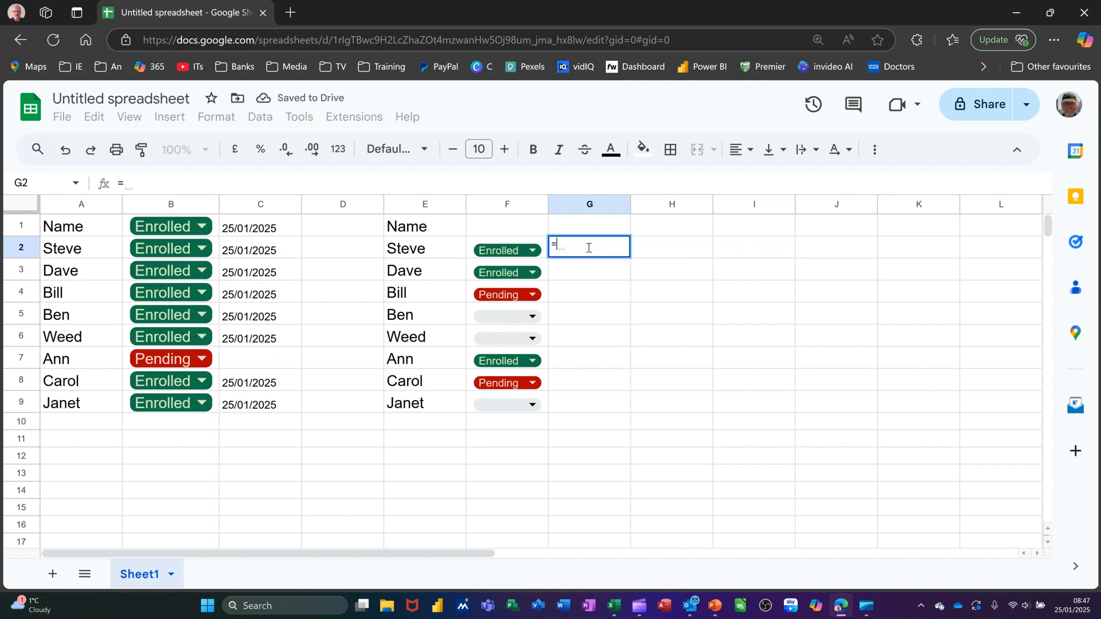
{"action": "type", "text": "if"}
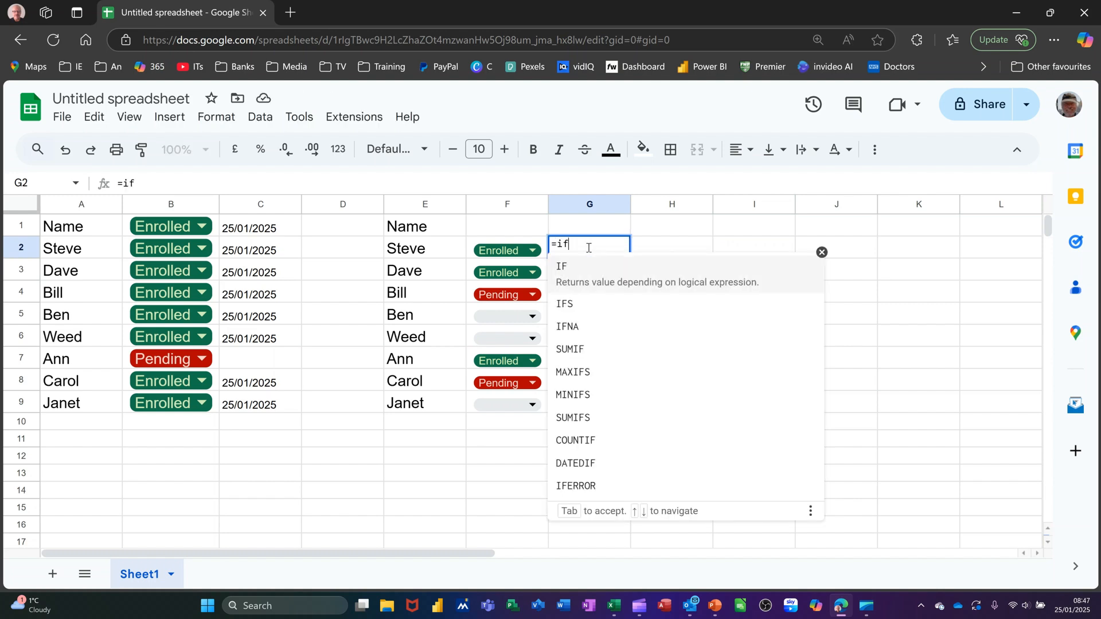
{"action": "type", "text": "("}
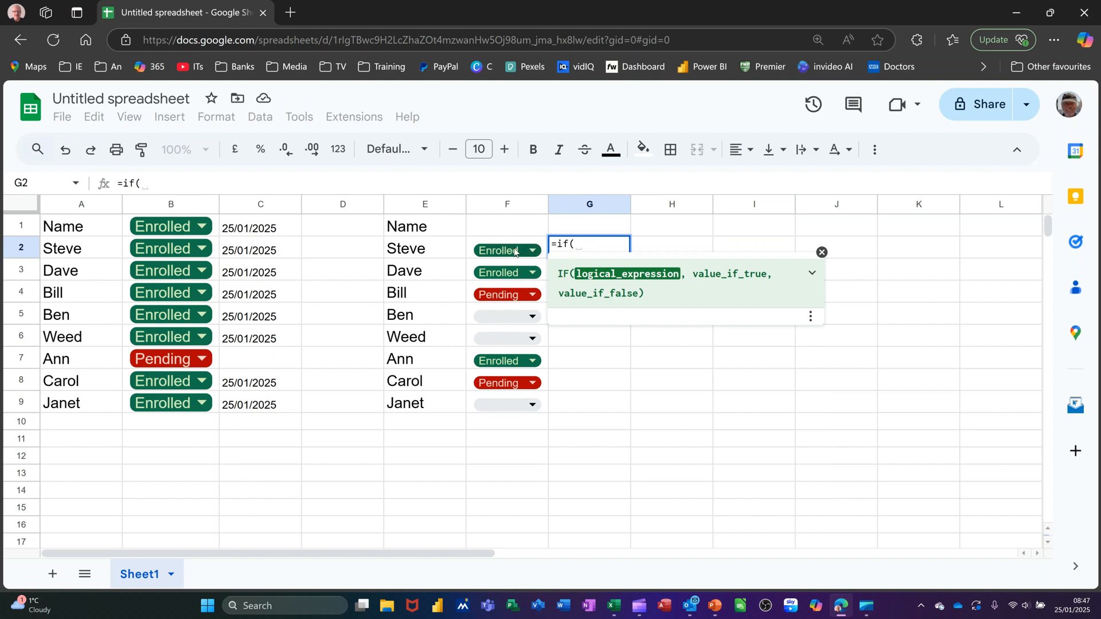
{"action": "left_click", "coordinate": [469, 248]}
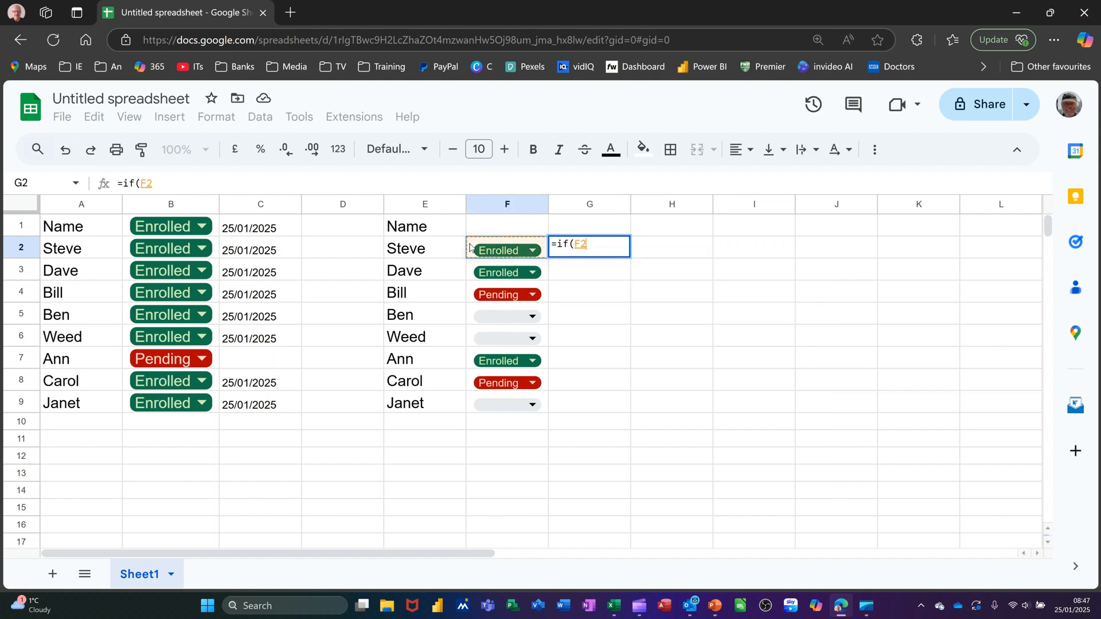
{"action": "type", "text": "="}
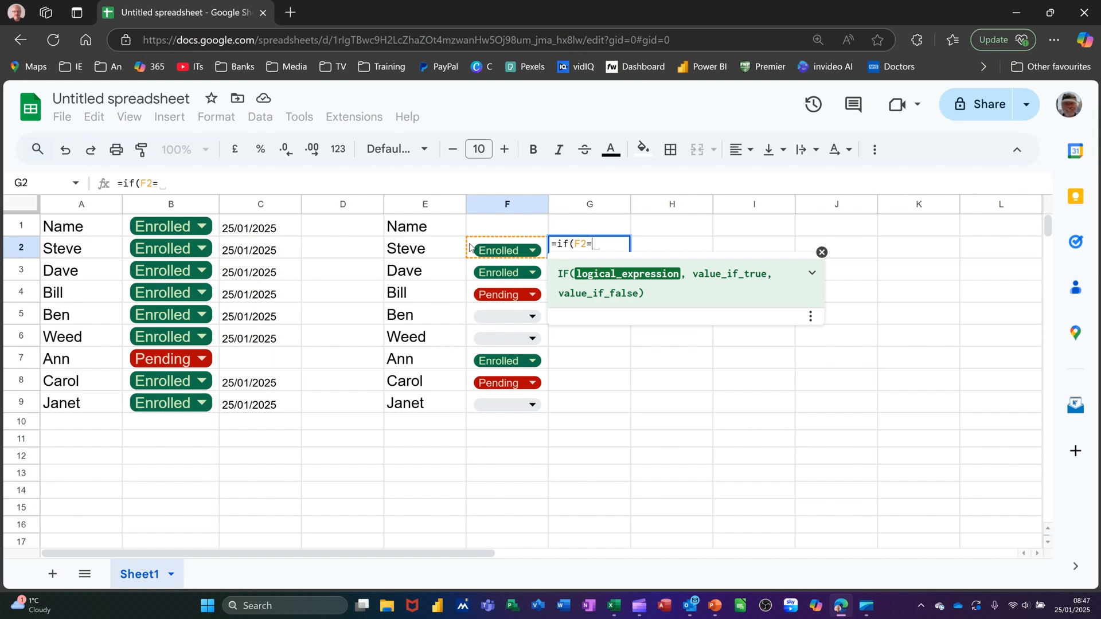
{"action": "type", "text": "\"E"}
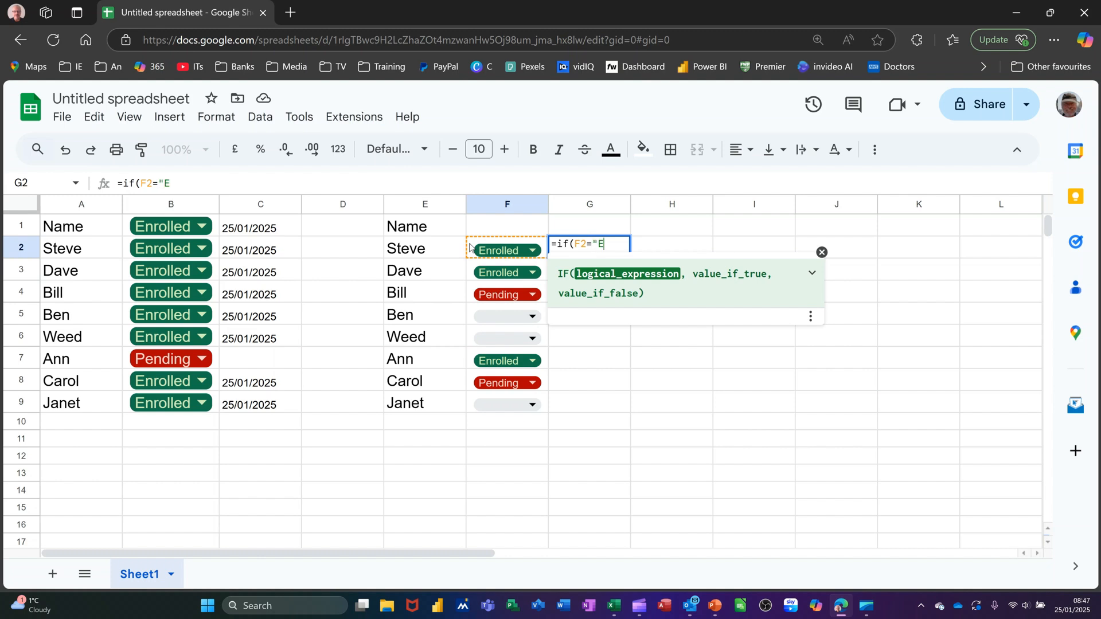
{"action": "type", "text": "nrolled\""}
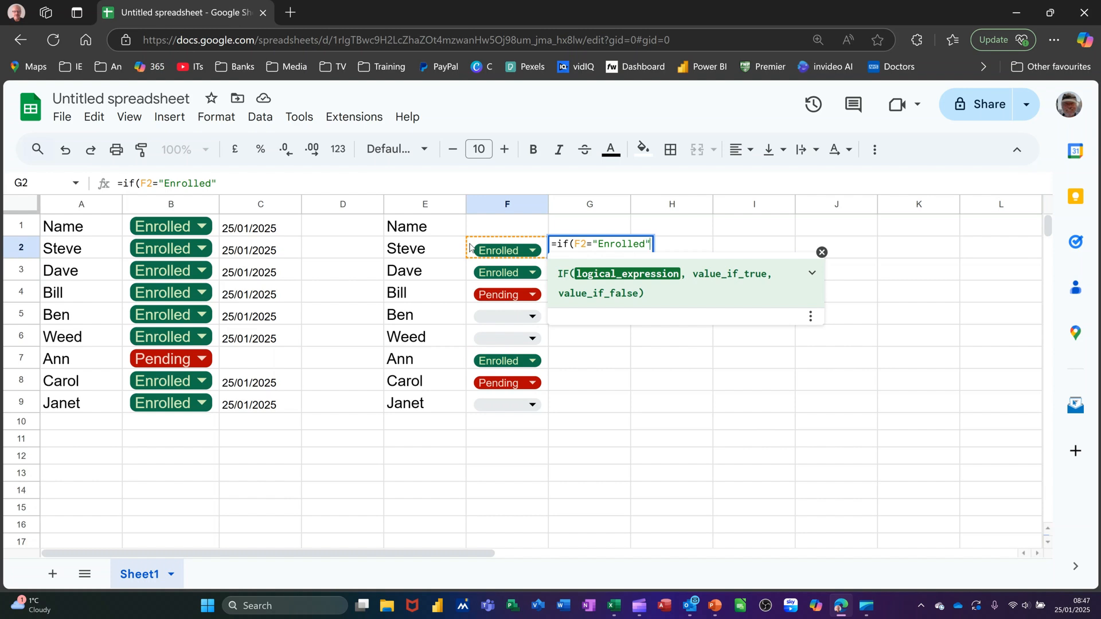
- Add text(today(),"dd/mm/yyyy") as the value if true in the G2 formula
{"action": "type", "text": ","}
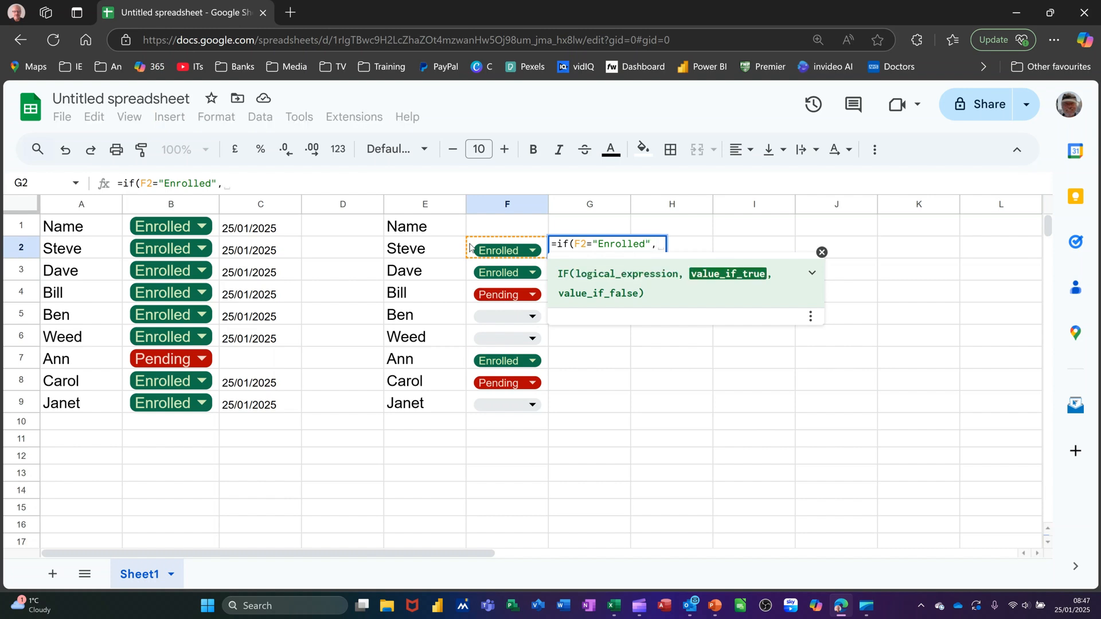
{"action": "key", "text": "BackSpace"}
{"action": "type", "text": "te"}
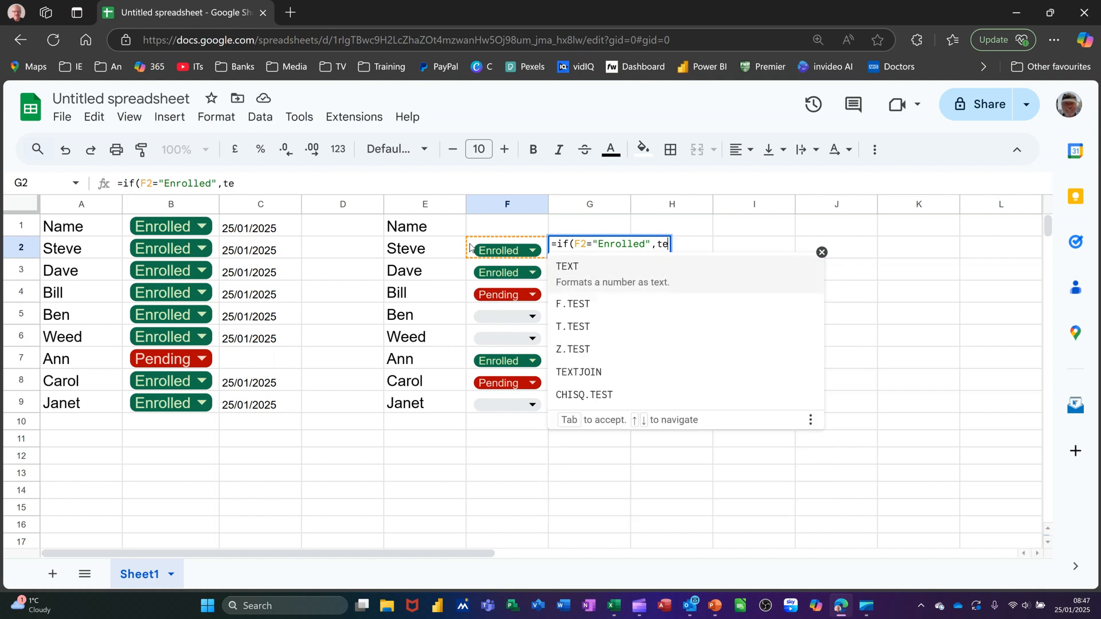
{"action": "type", "text": "xt("}
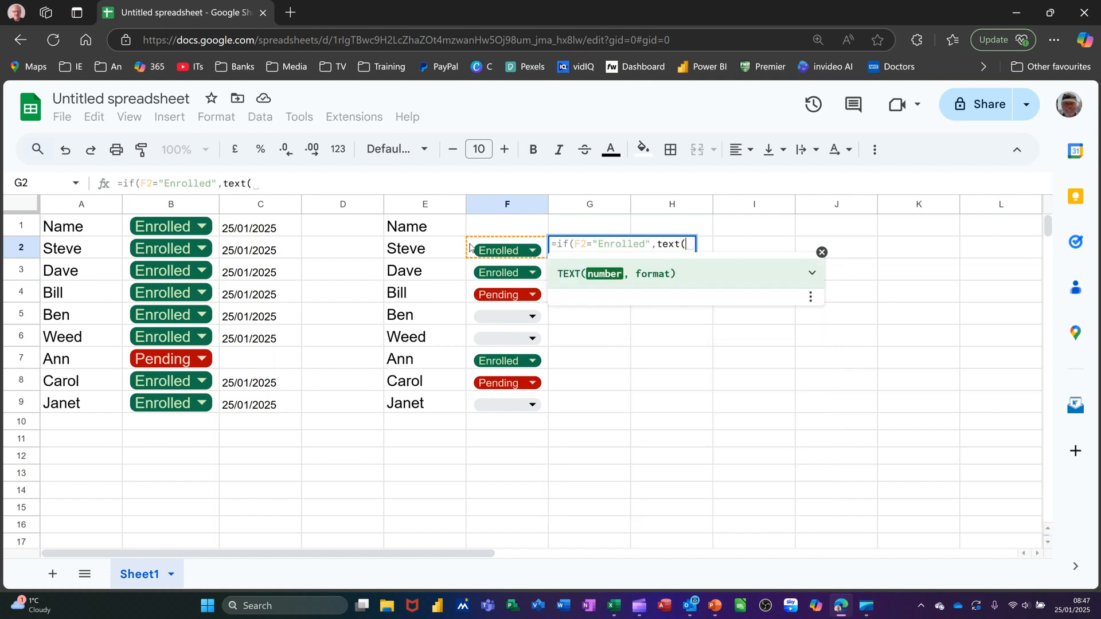
{"action": "type", "text": "t"}
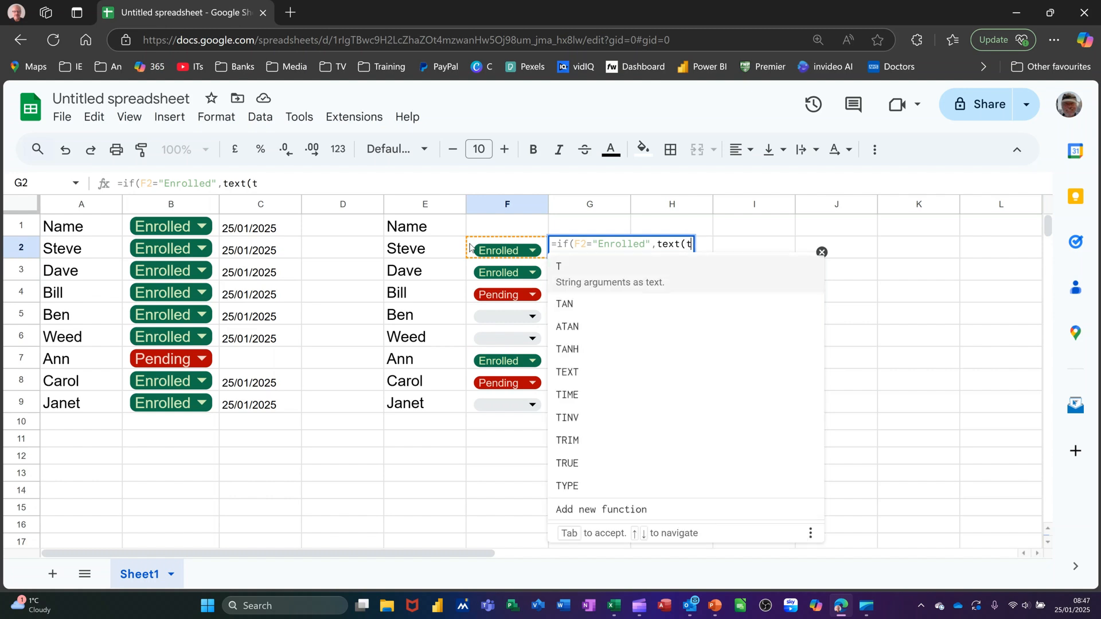
{"action": "type", "text": "oday"}
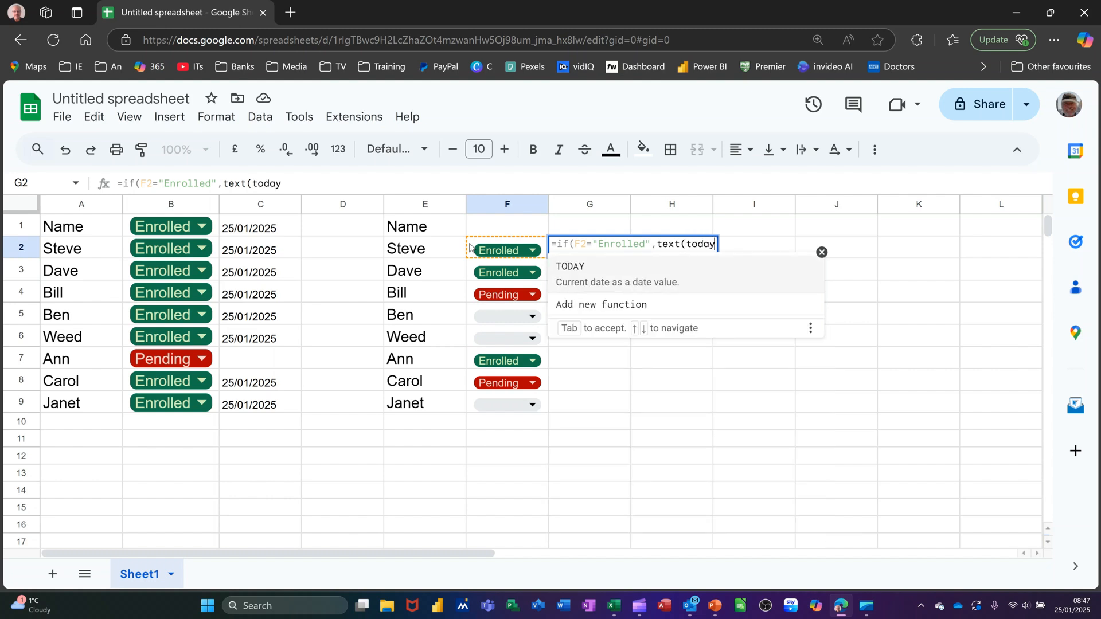
{"action": "type", "text": "()"}
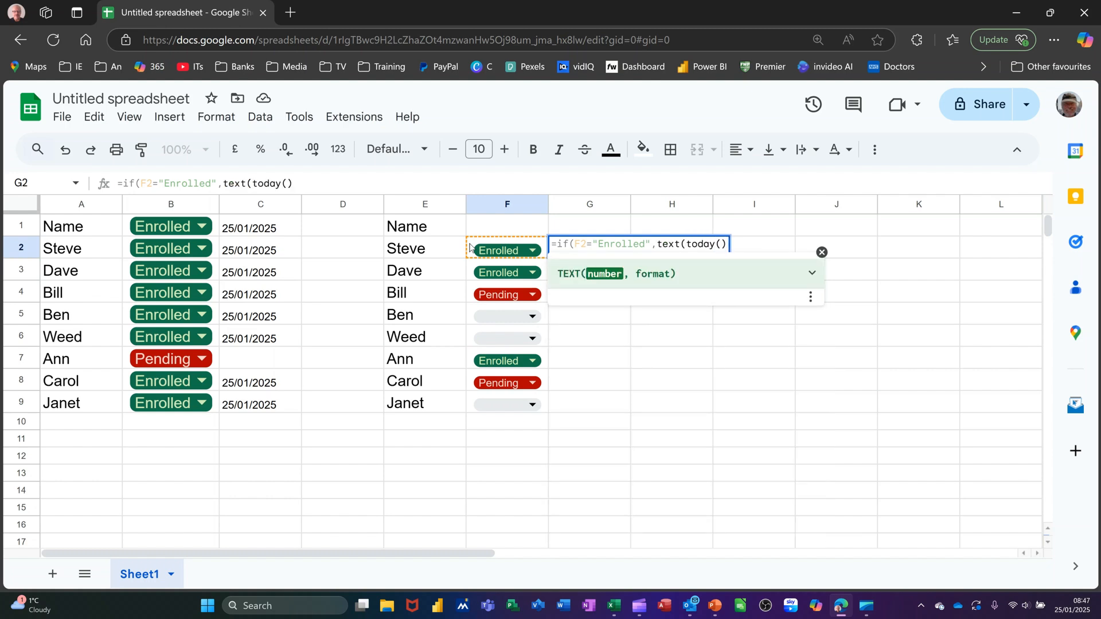
{"action": "type", "text": ","}
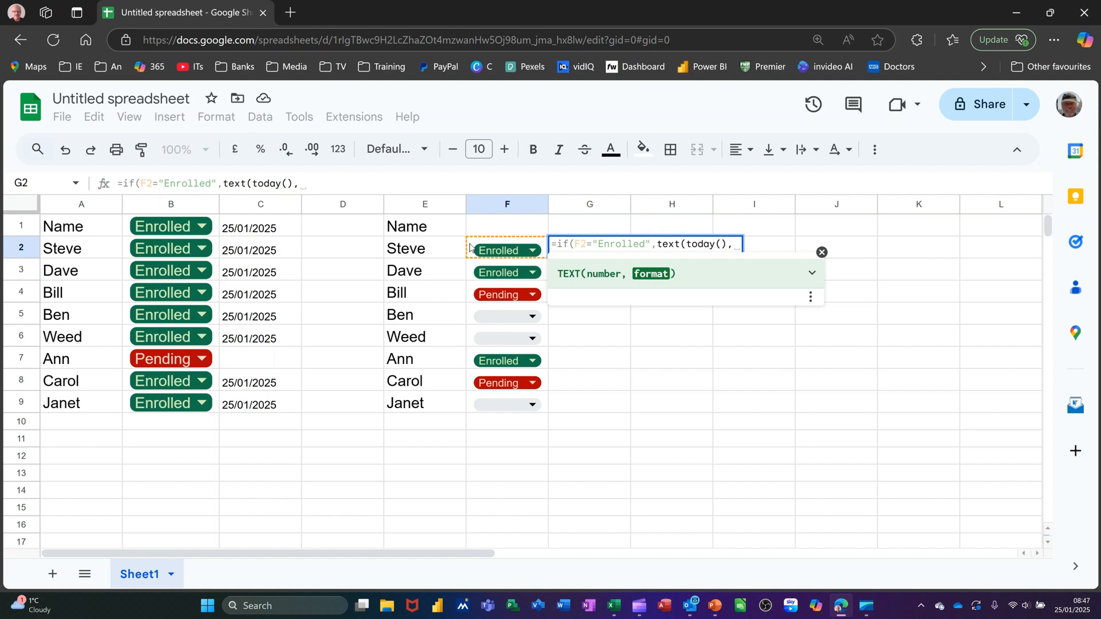
{"action": "type", "text": "\"d"}
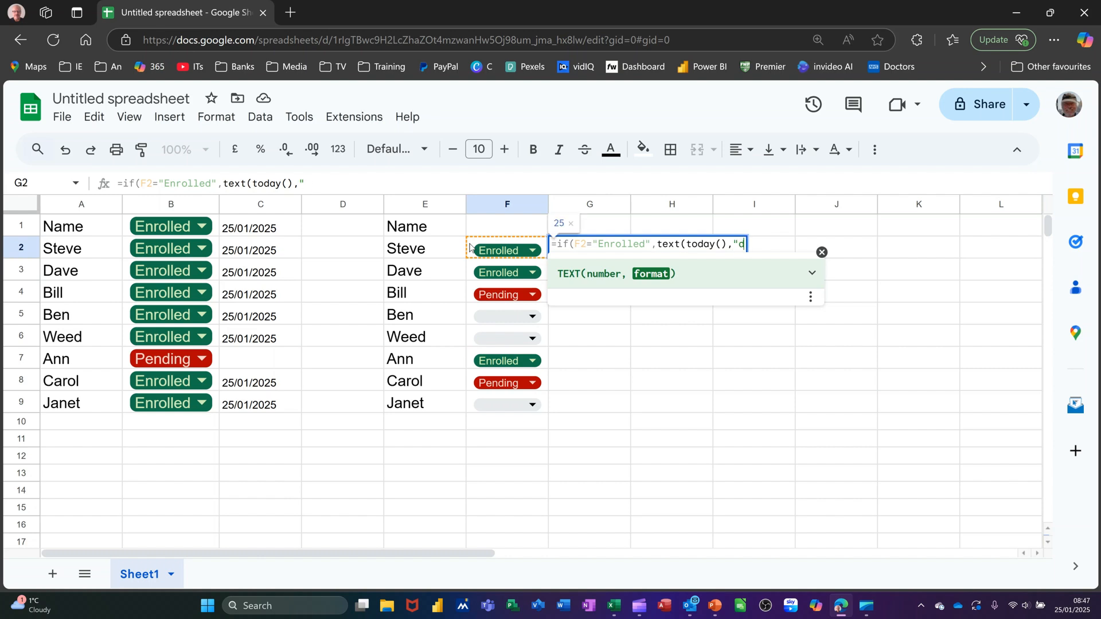
{"action": "type", "text": "d/mm/"}
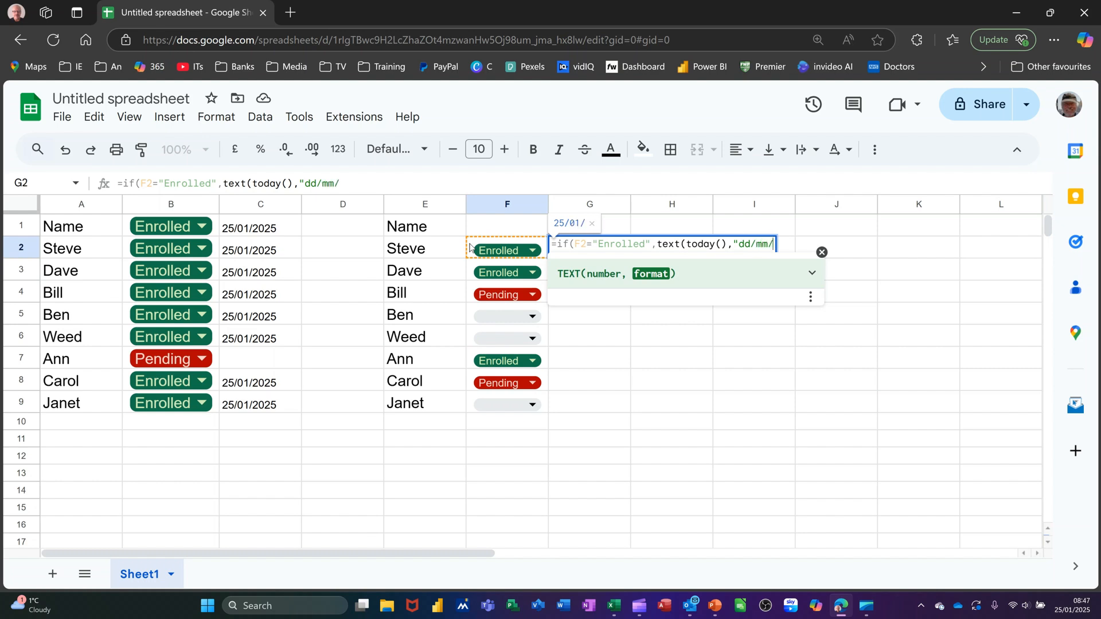
{"action": "type", "text": "yyyy"}
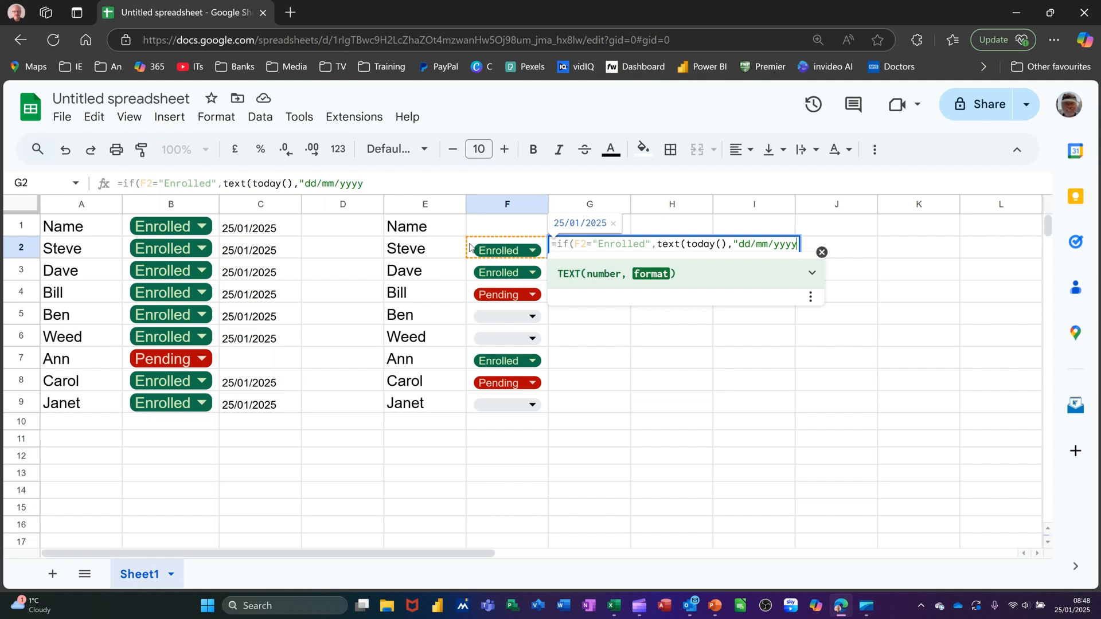
{"action": "type", "text": "\")"}
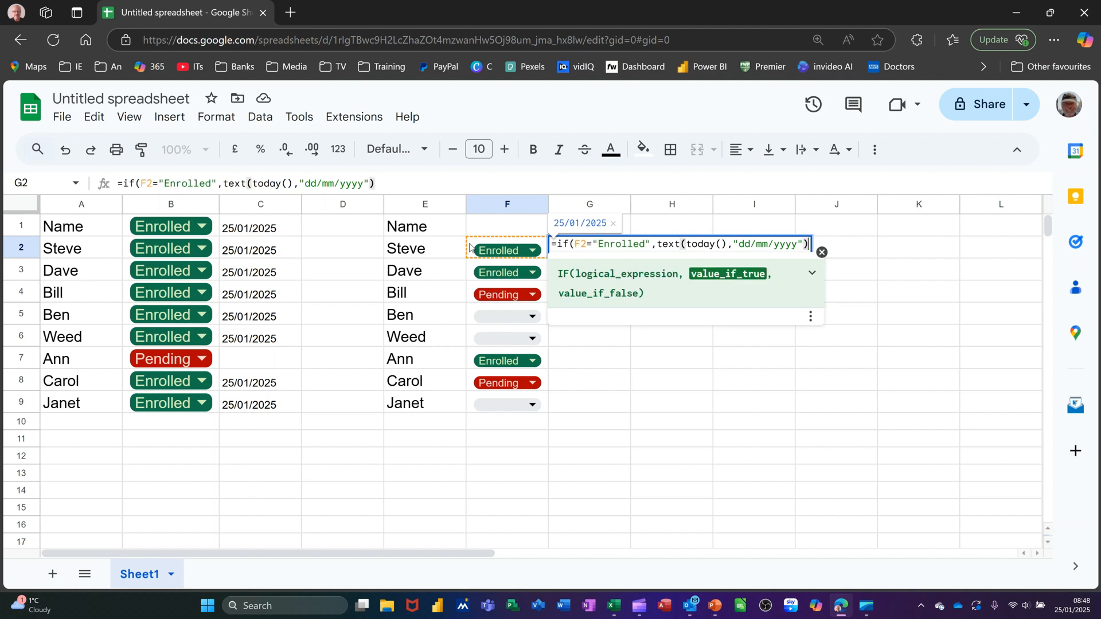
- Complete the G2 formula with "" as the value if false, and accept the suggested auto-fill for G3 to G9
{"action": "type", "text": ","}
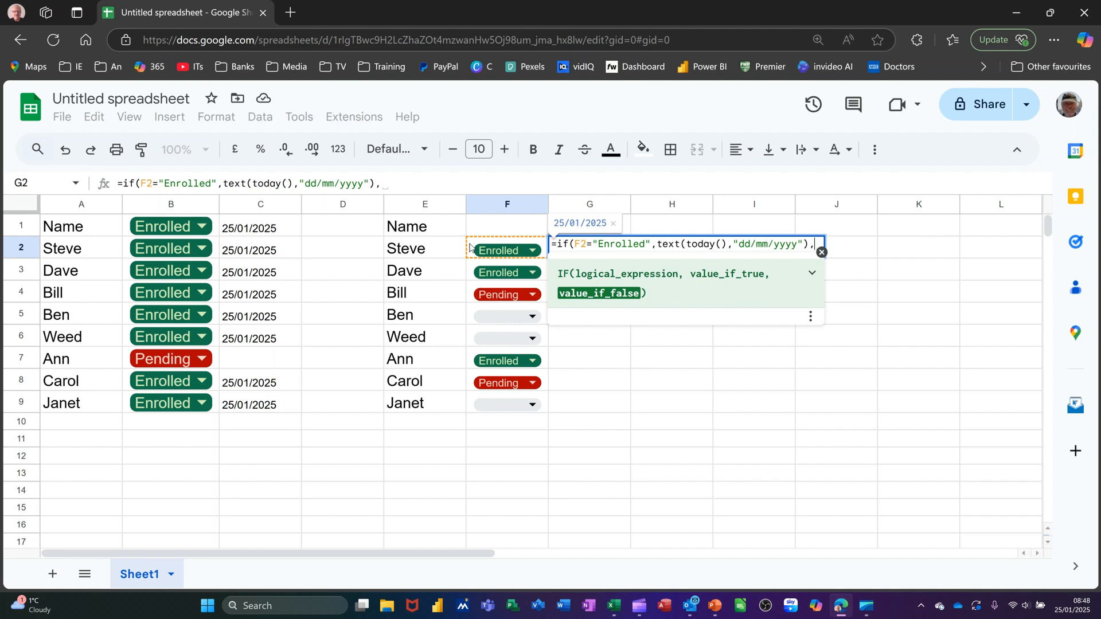
{"action": "type", "text": "\"\""}
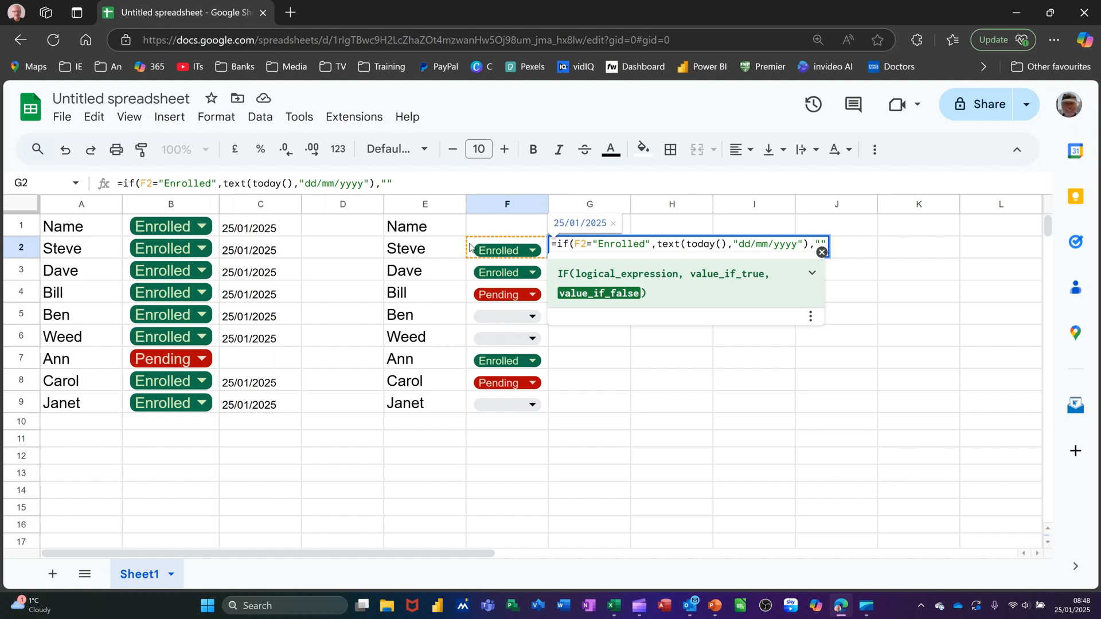
{"action": "type", "text": ")"}
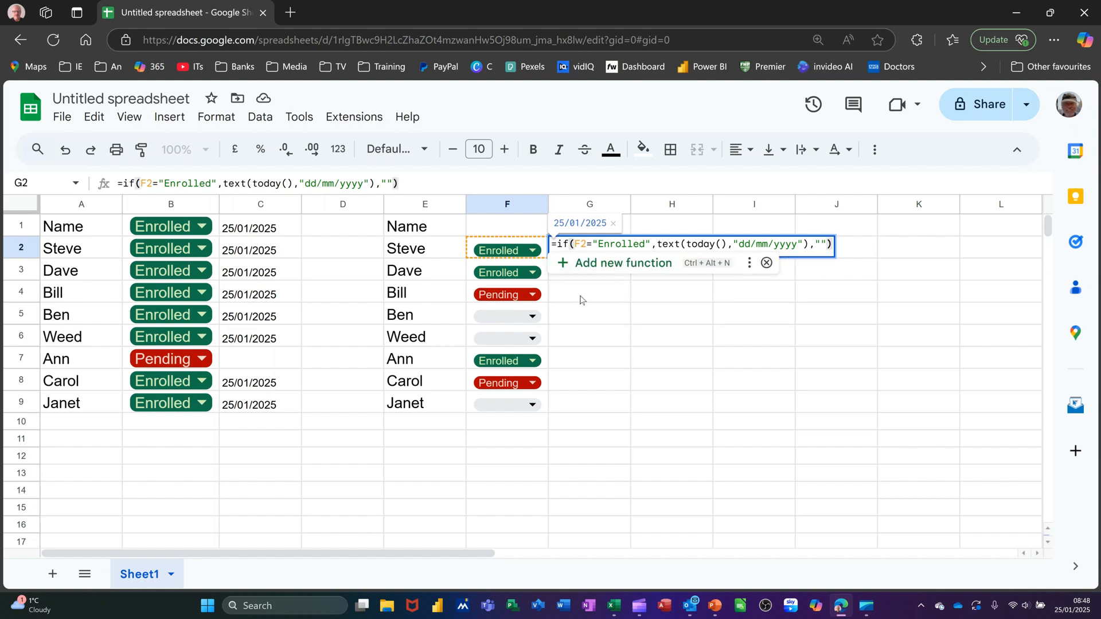
{"action": "key", "text": "Return"}
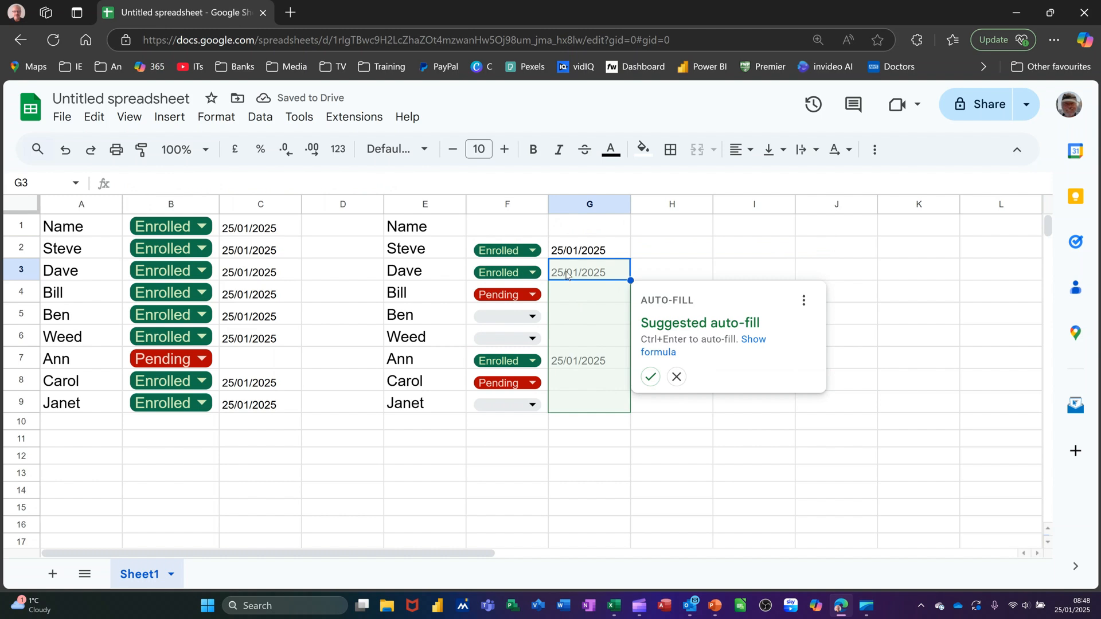
{"action": "left_click", "coordinate": [649, 377]}
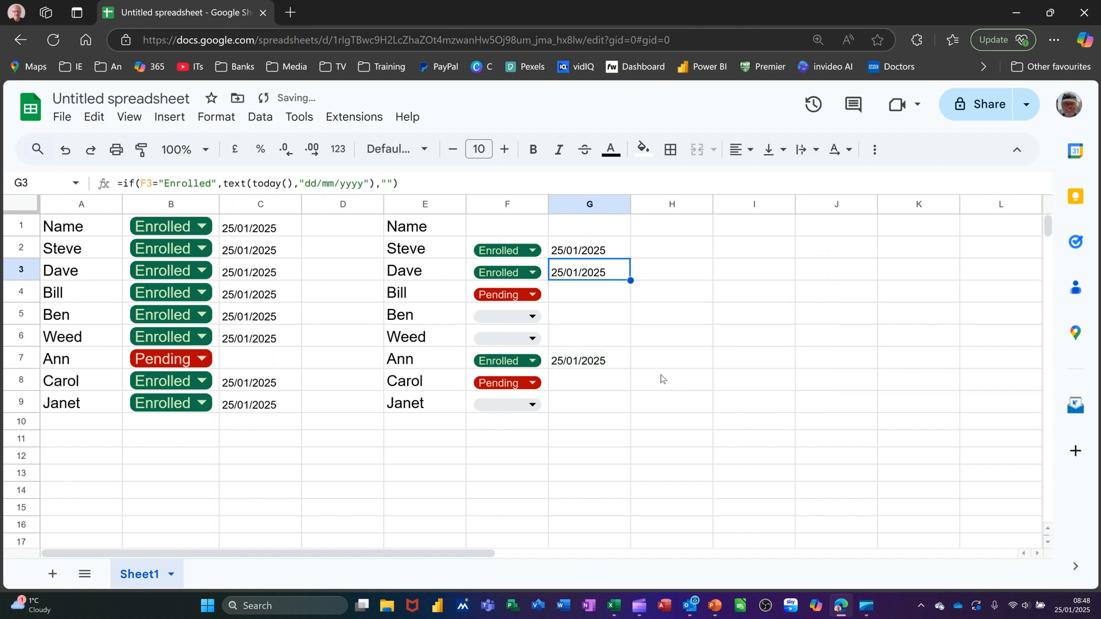
- Set the status in F6 and F5 to Enrolled
{"action": "left_click", "coordinate": [530, 337]}
{"action": "left_click", "coordinate": [500, 361]}
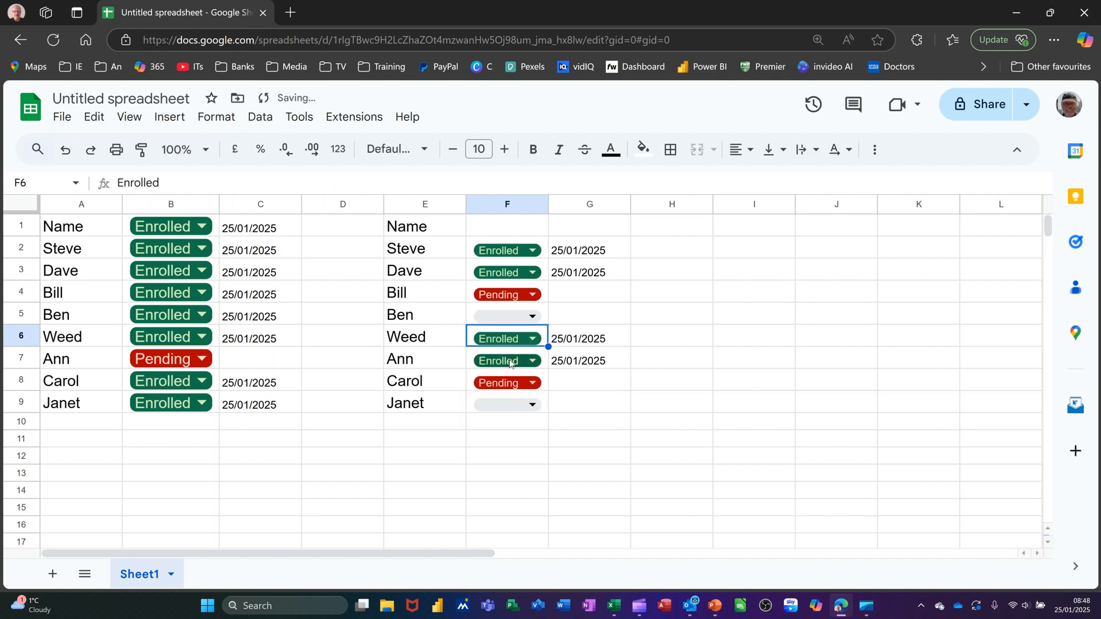
{"action": "left_click", "coordinate": [531, 316]}
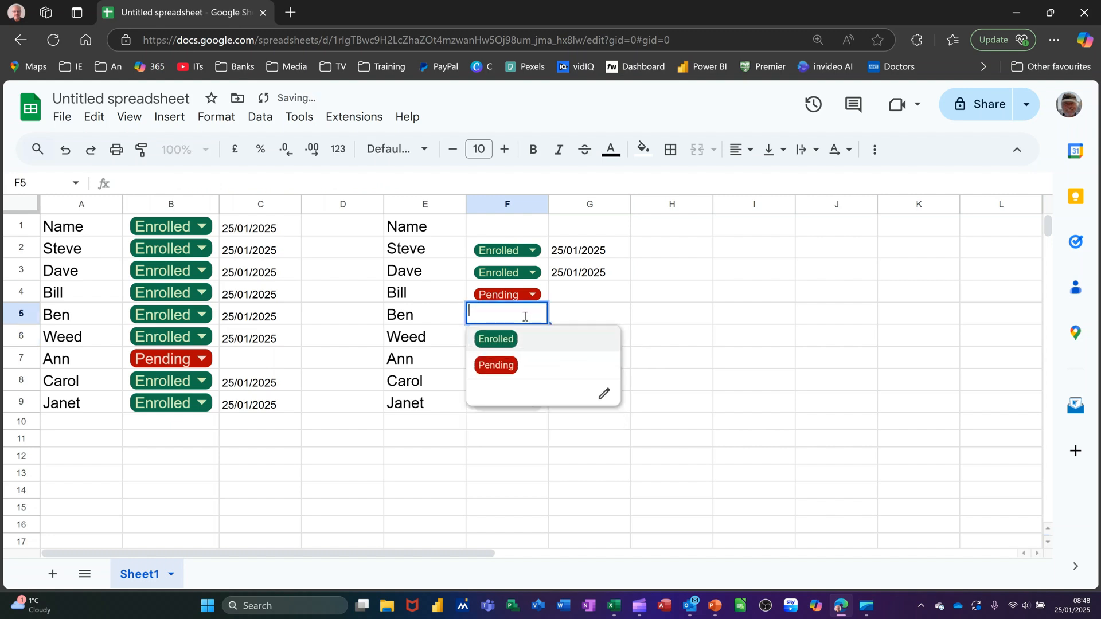
{"action": "left_click", "coordinate": [504, 340]}
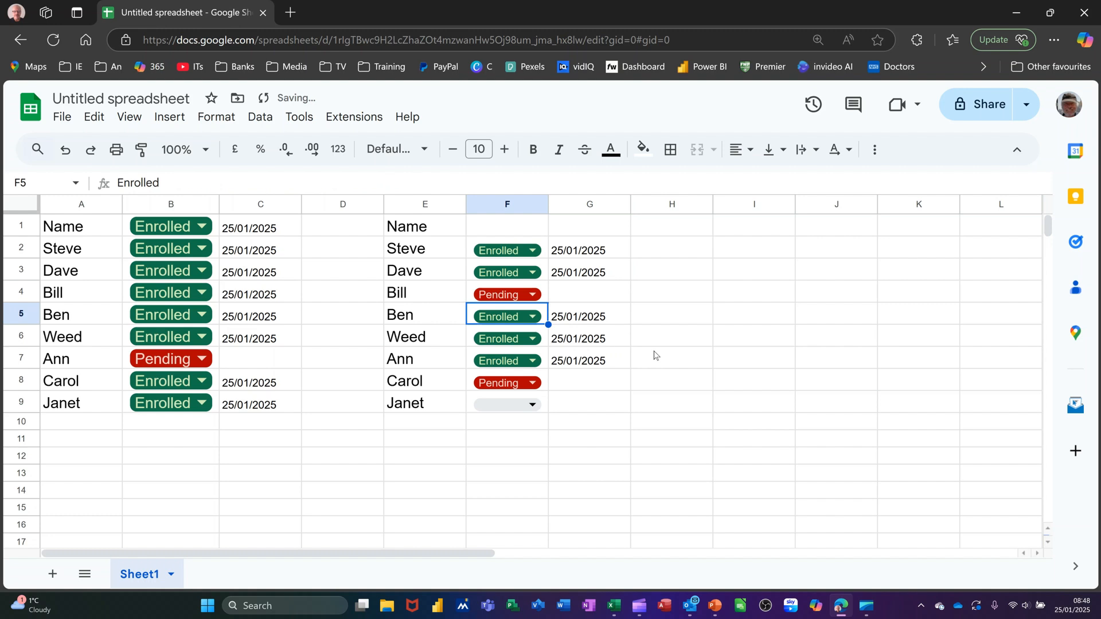